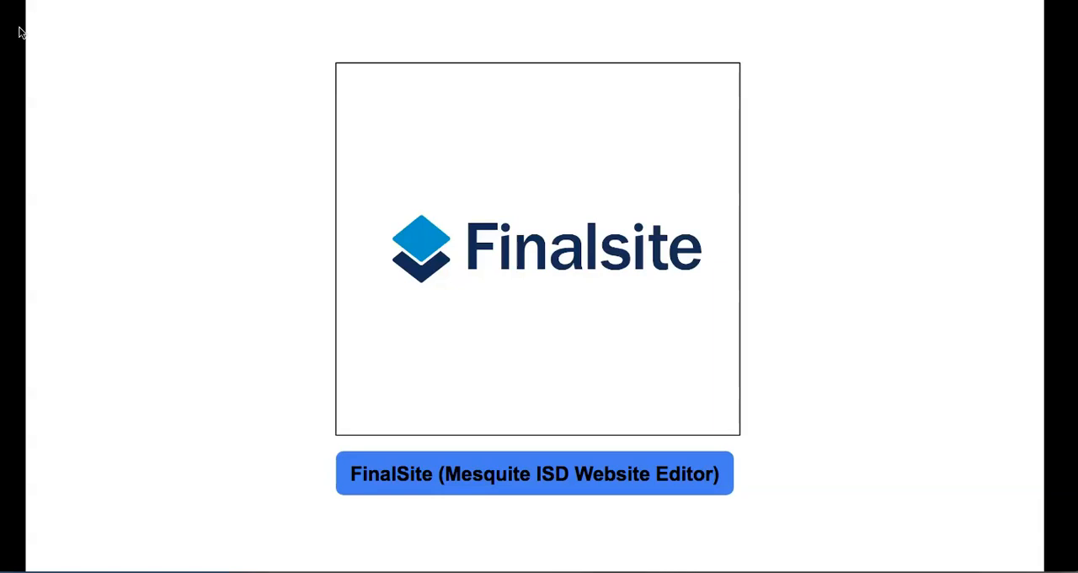
key(Right)
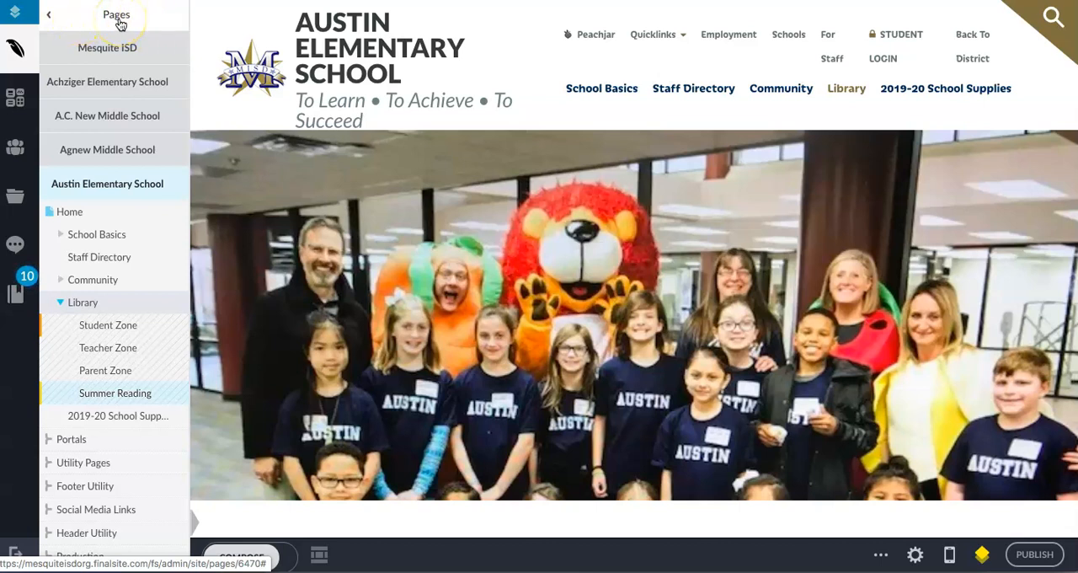
Switch on Compose mode for the Summer Reading page under Austin Elementary School's Library section.
scroll(131, 195, down, 1)
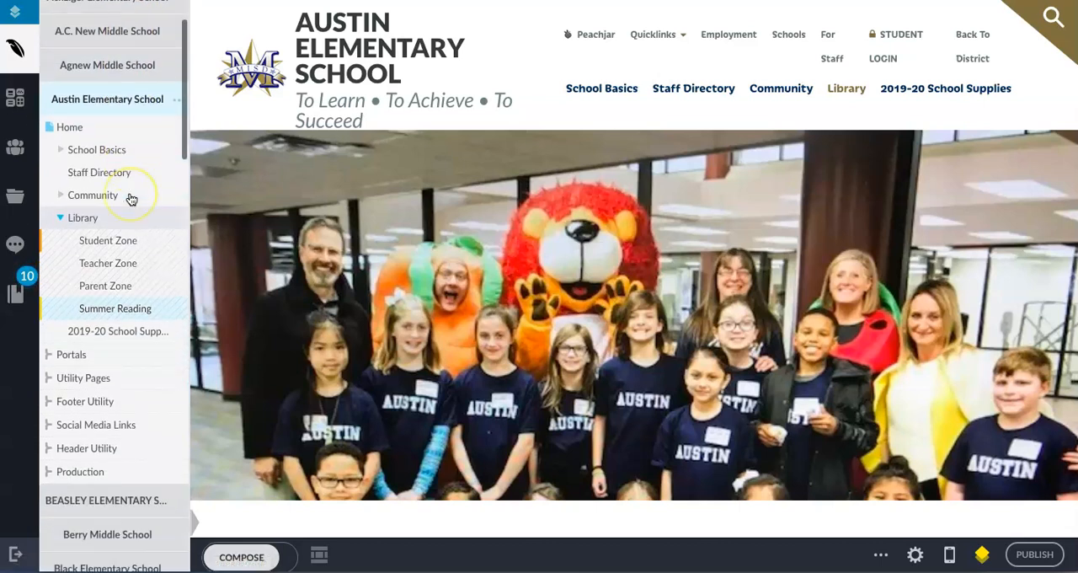
scroll(131, 195, down, 1)
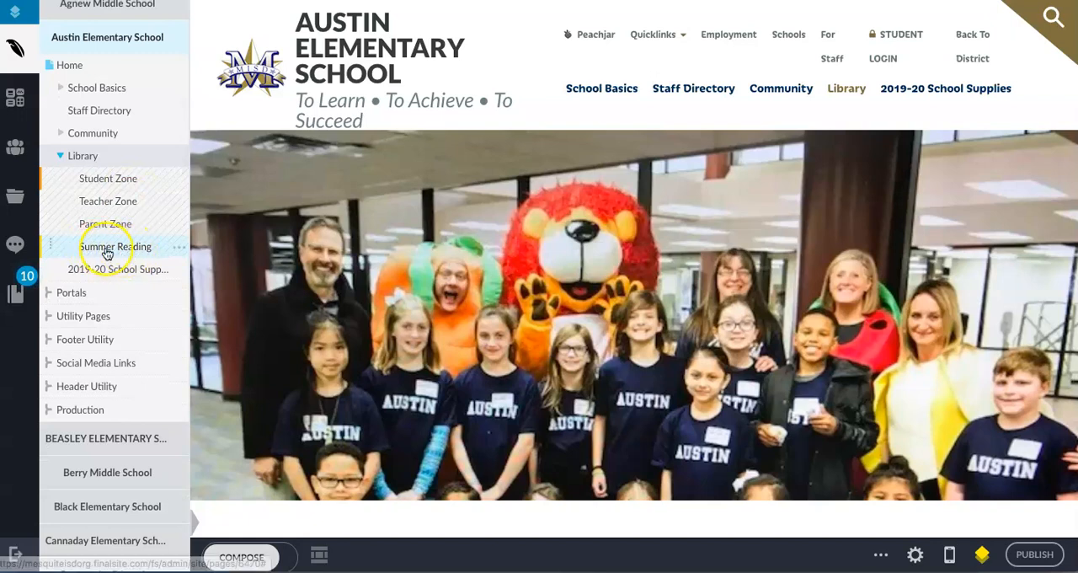
scroll(222, 253, down, 3)
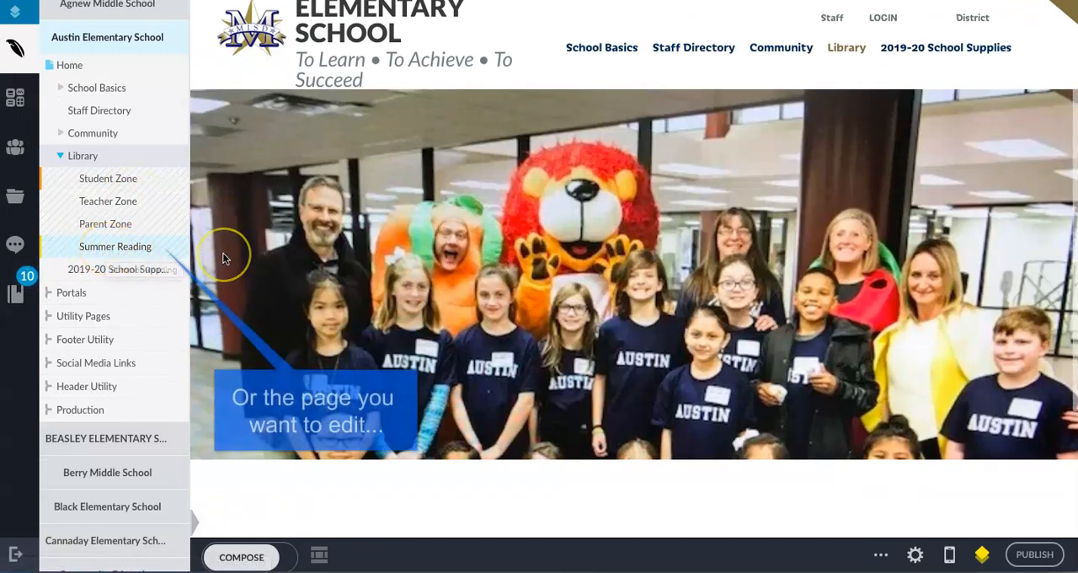
scroll(222, 254, up, 3)
scroll(222, 254, down, 3)
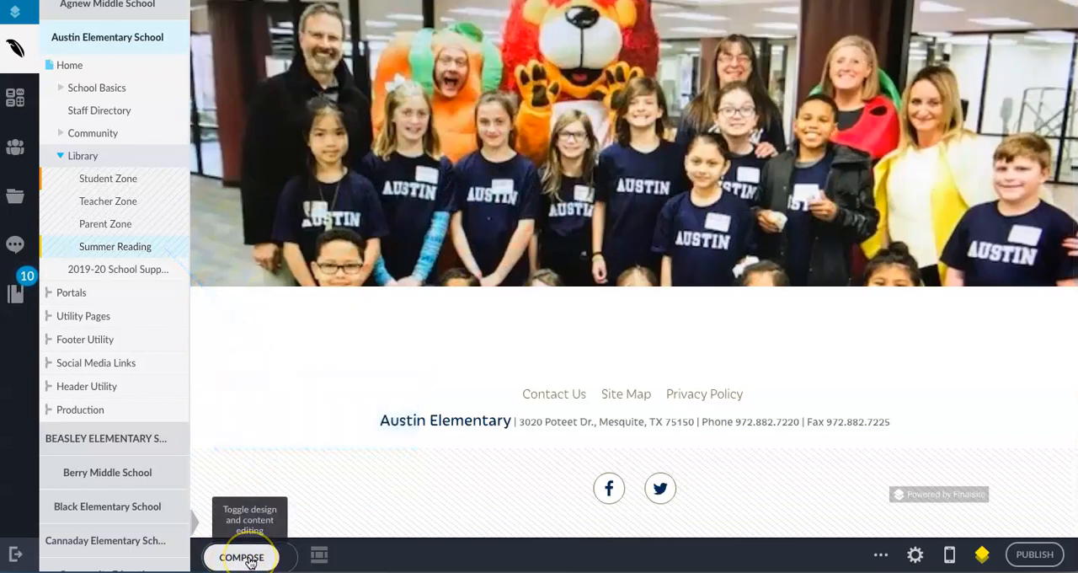
click(250, 559)
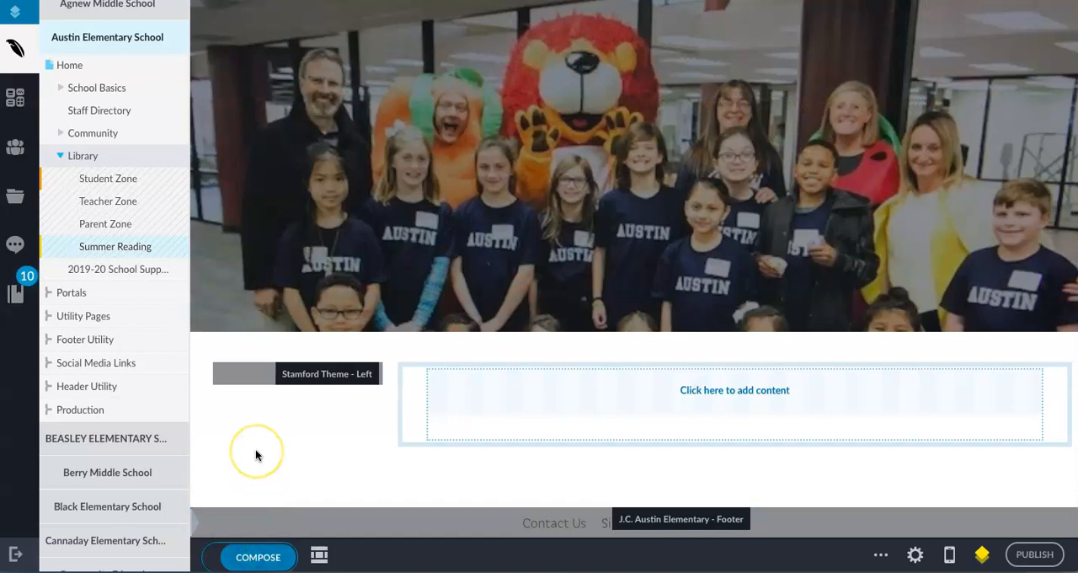
Examine the Summer Reading page in Compose mode, checking its banner areas, content area and footer.
scroll(303, 452, down, 1)
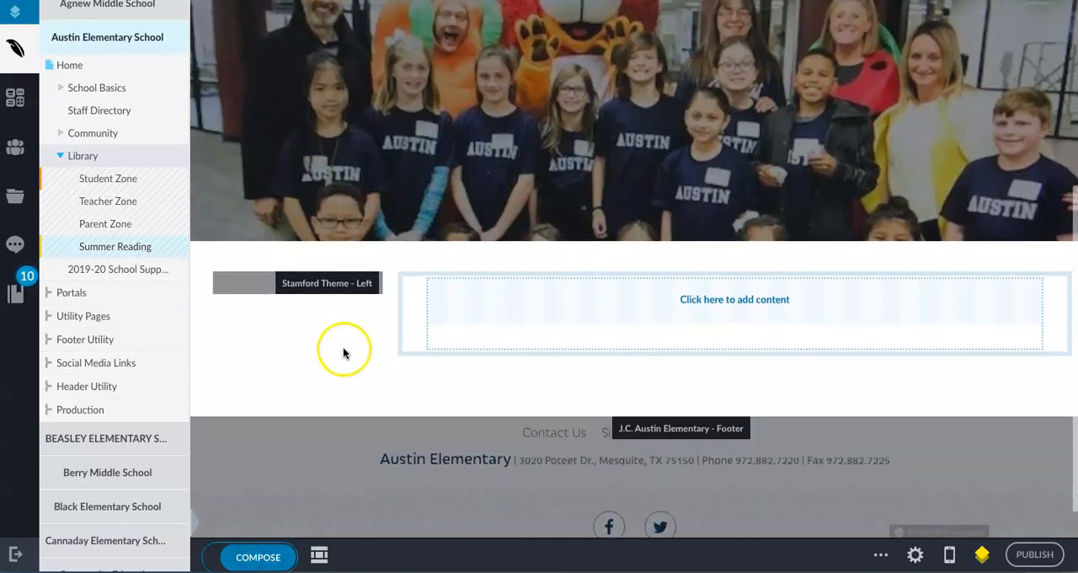
scroll(339, 360, up, 3)
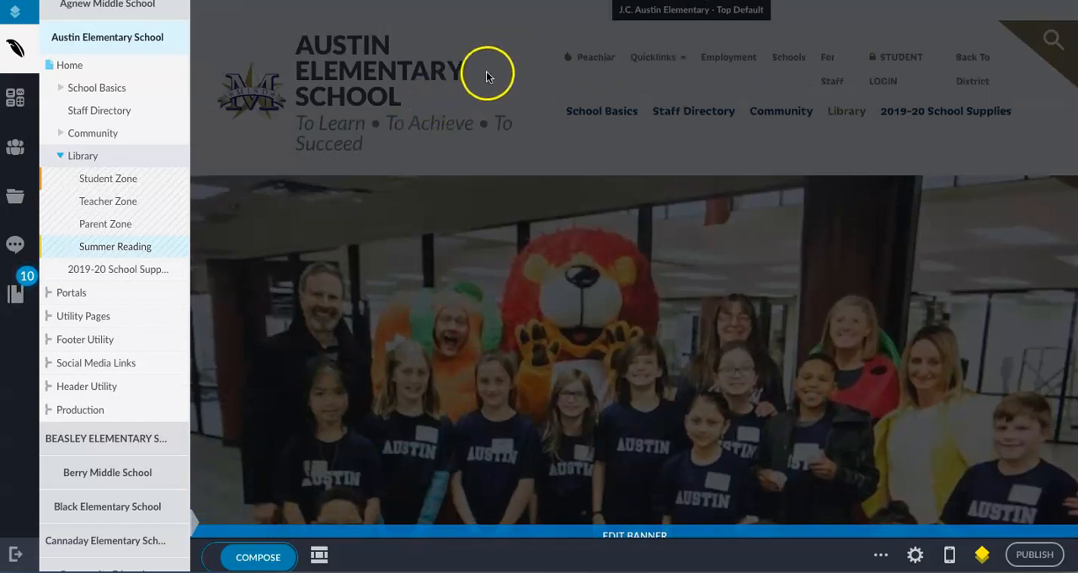
scroll(462, 231, down, 2)
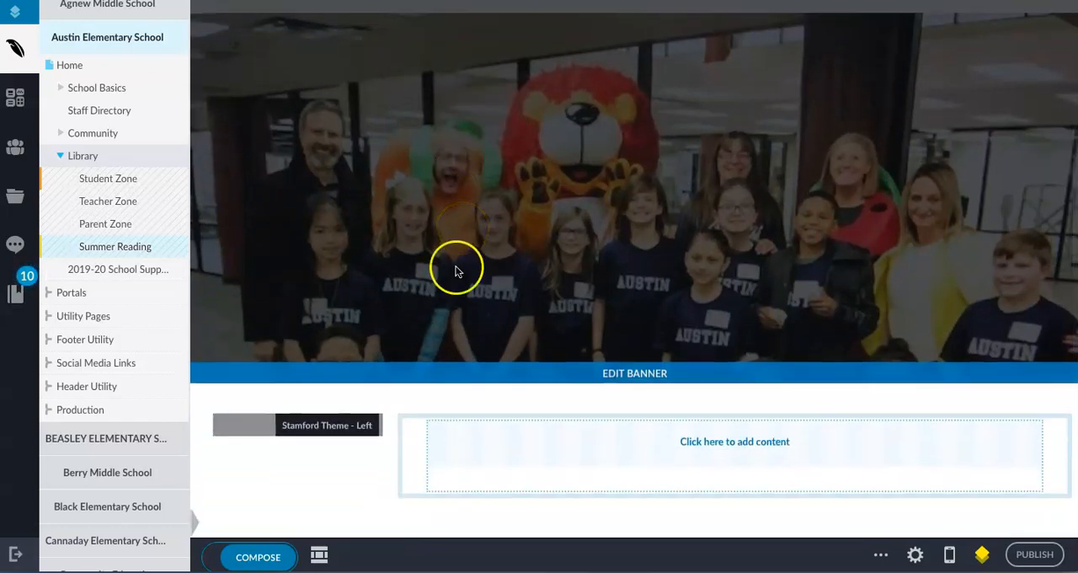
scroll(455, 269, down, 2)
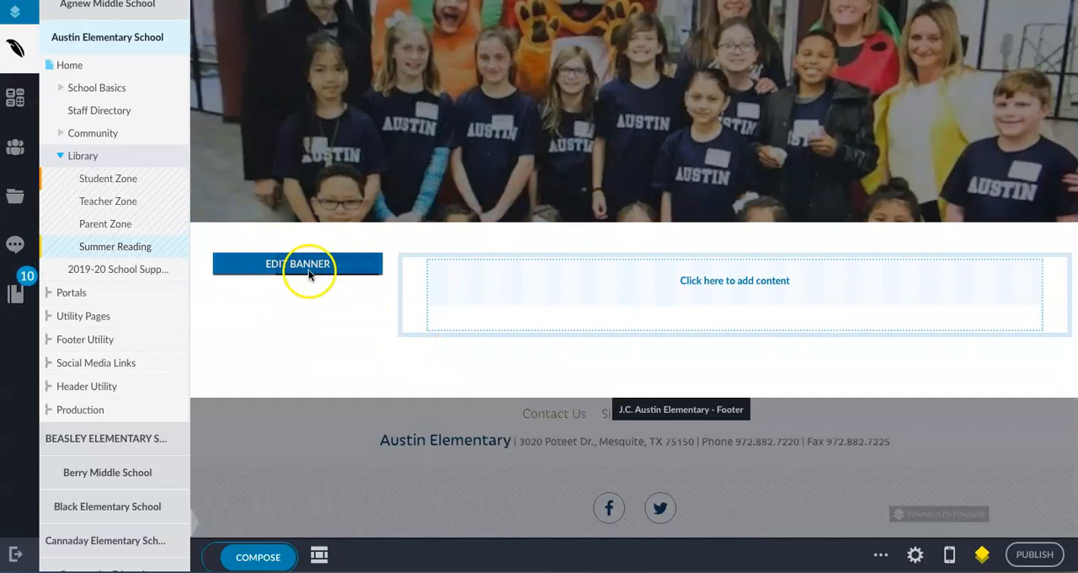
scroll(313, 337, down, 1)
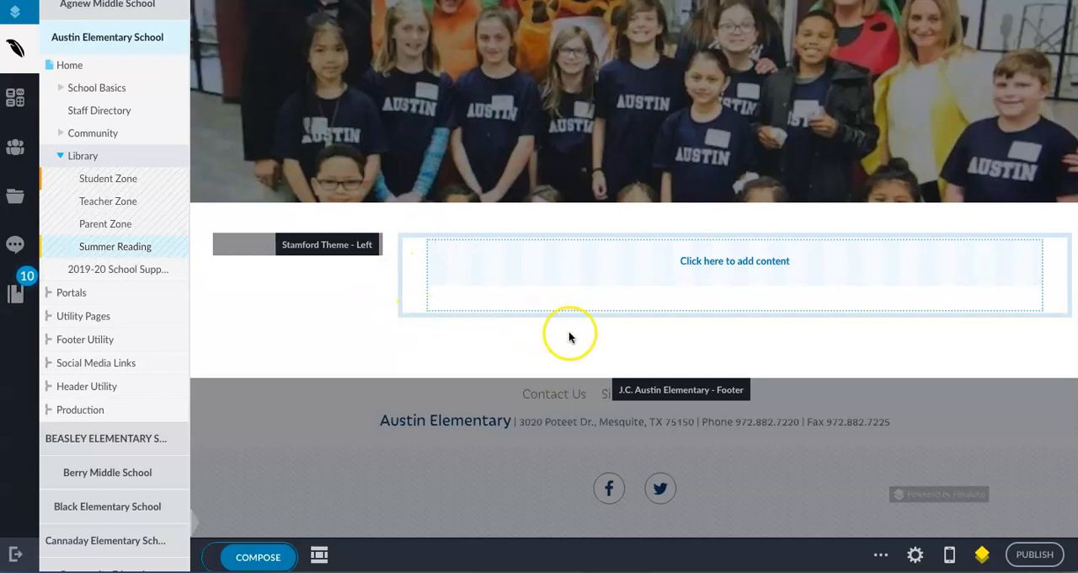
mouse_move(889, 246)
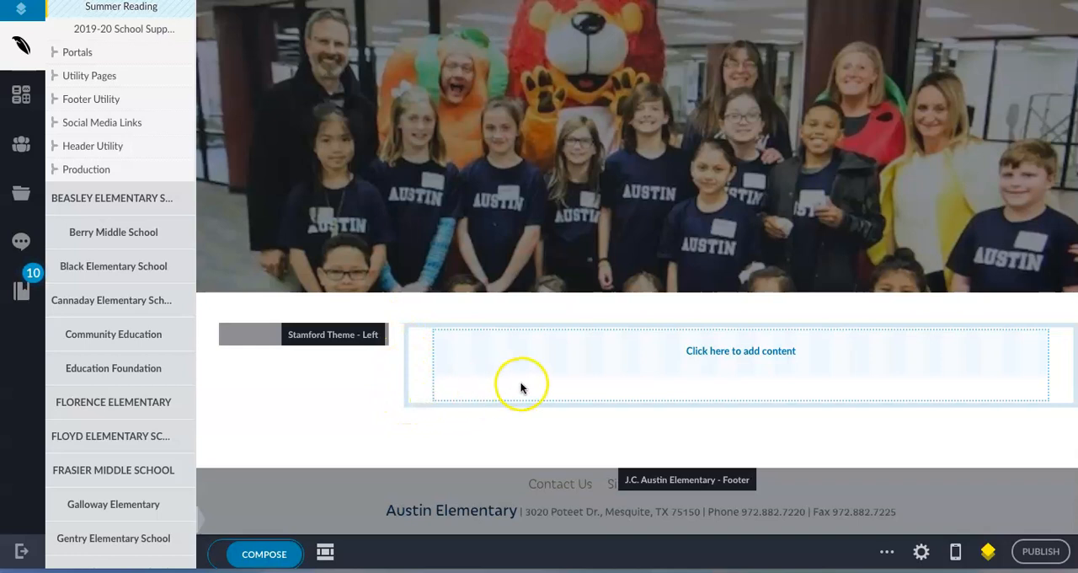
Review the available layout elements and add an Accordion below the empty content element.
mouse_move(553, 366)
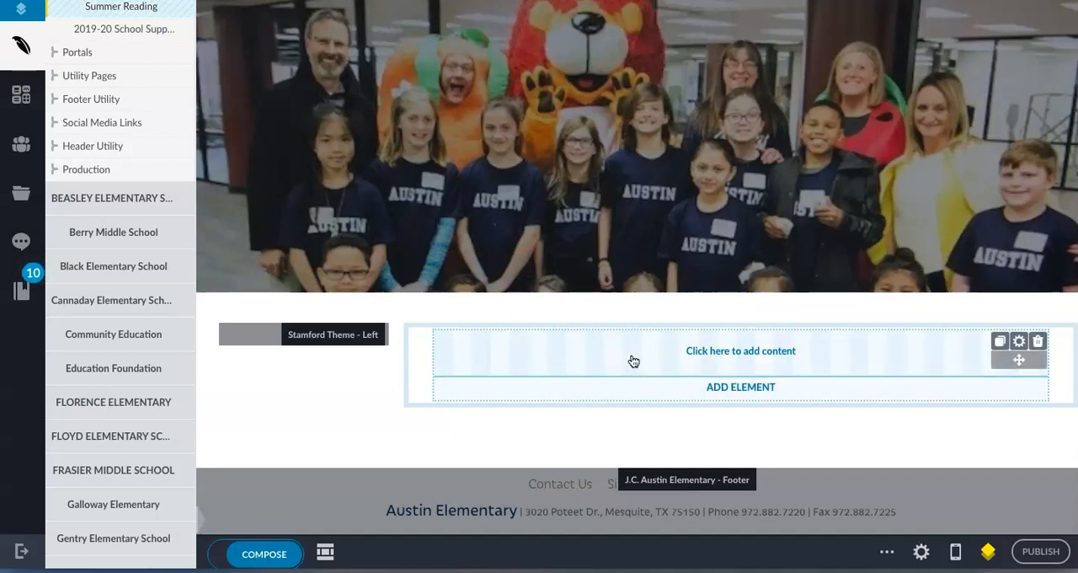
click(747, 386)
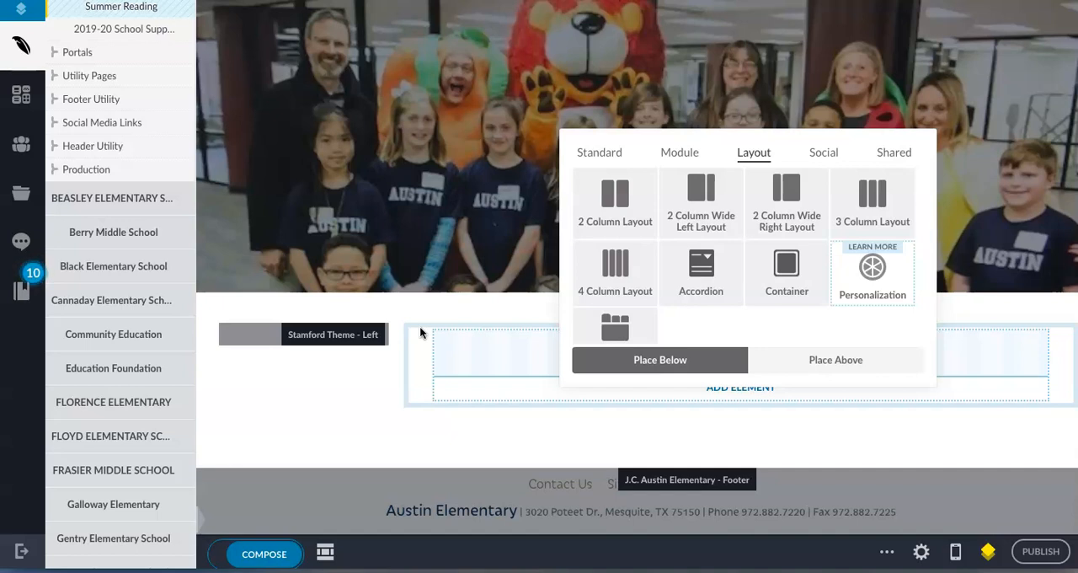
drag(627, 244, 615, 174)
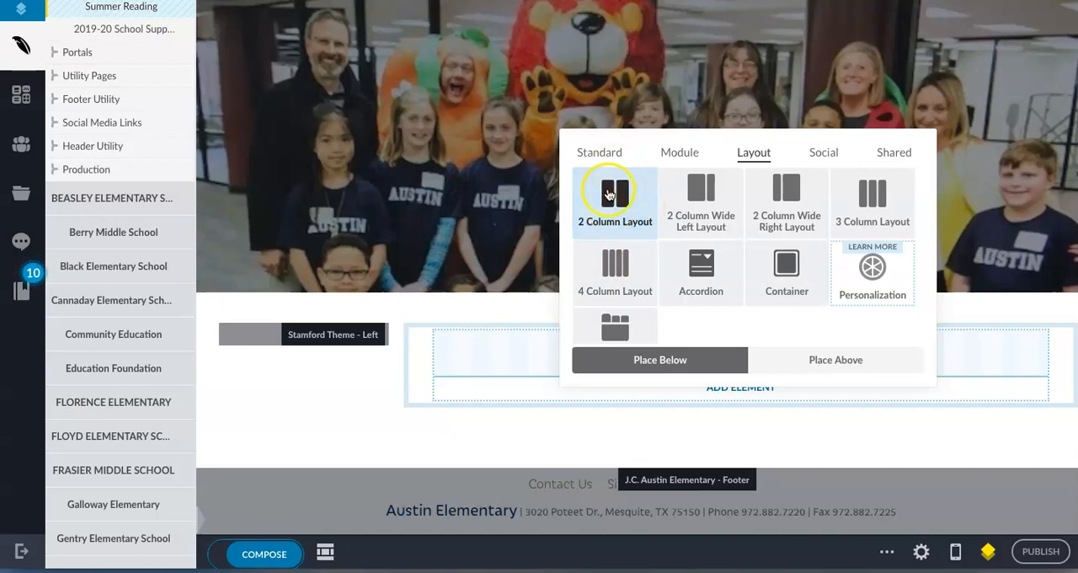
click(695, 226)
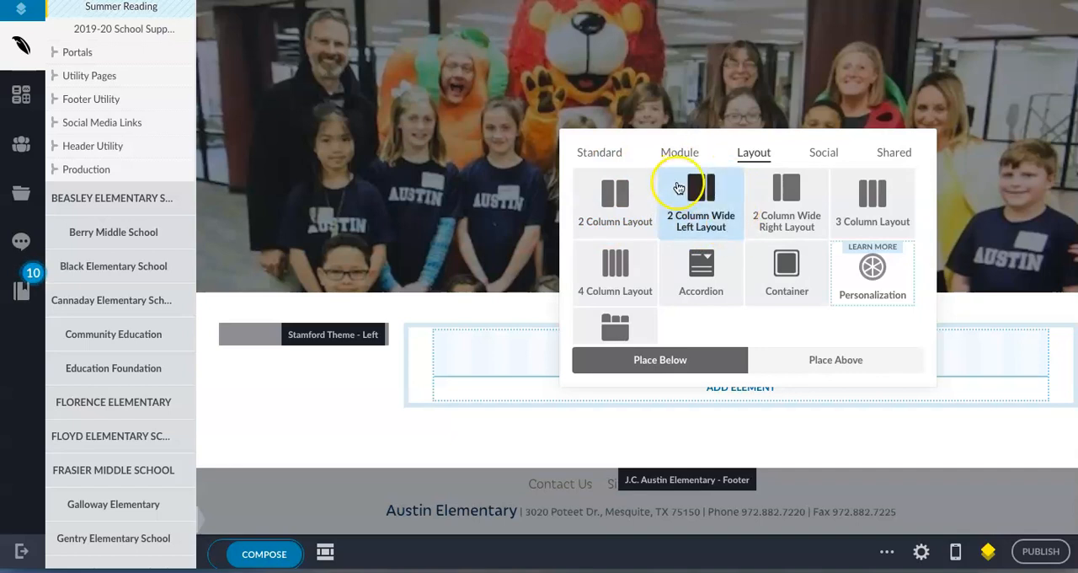
click(781, 178)
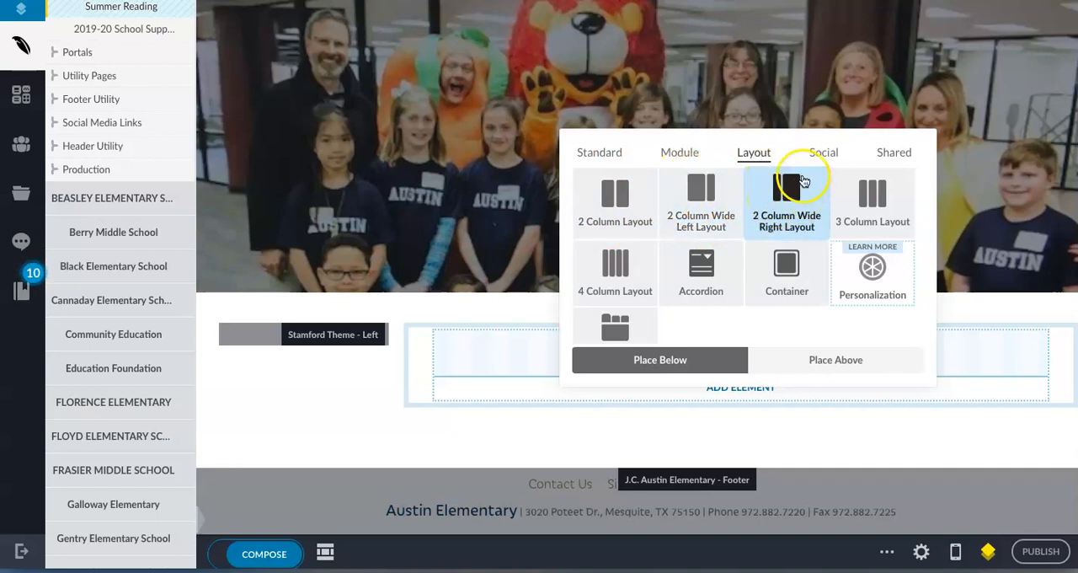
click(876, 205)
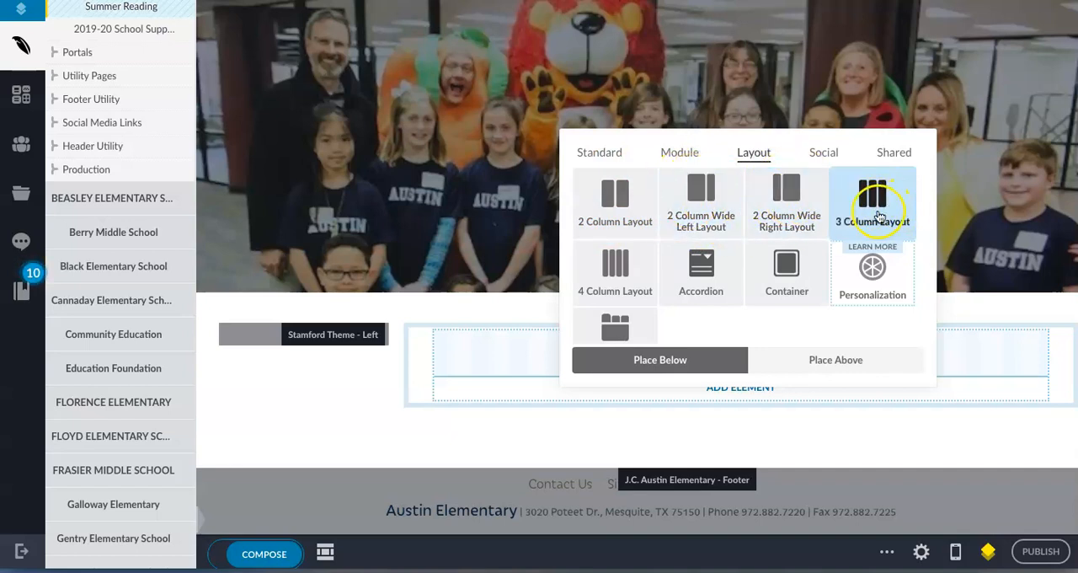
click(614, 266)
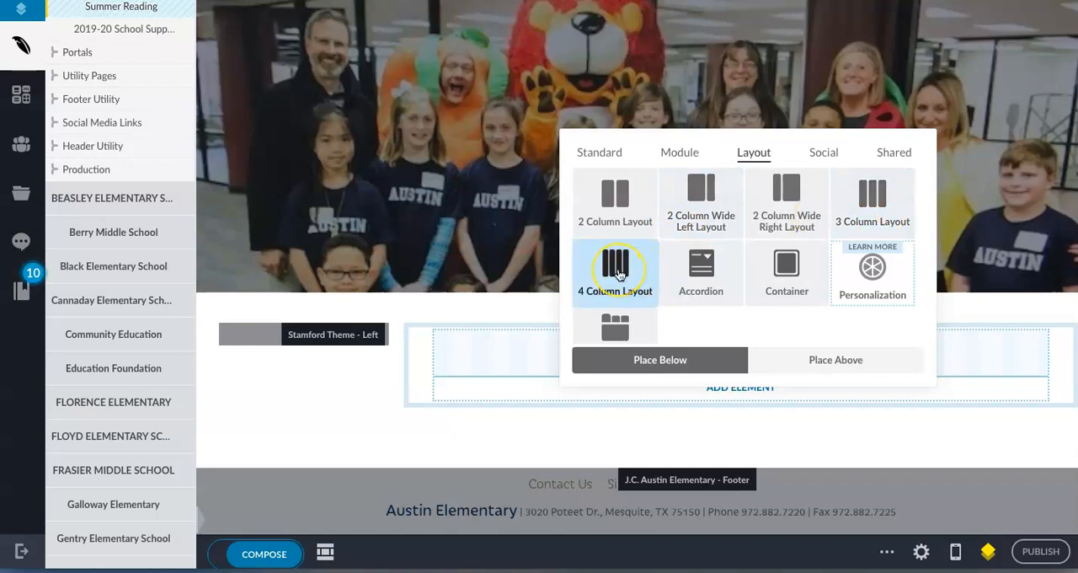
click(704, 264)
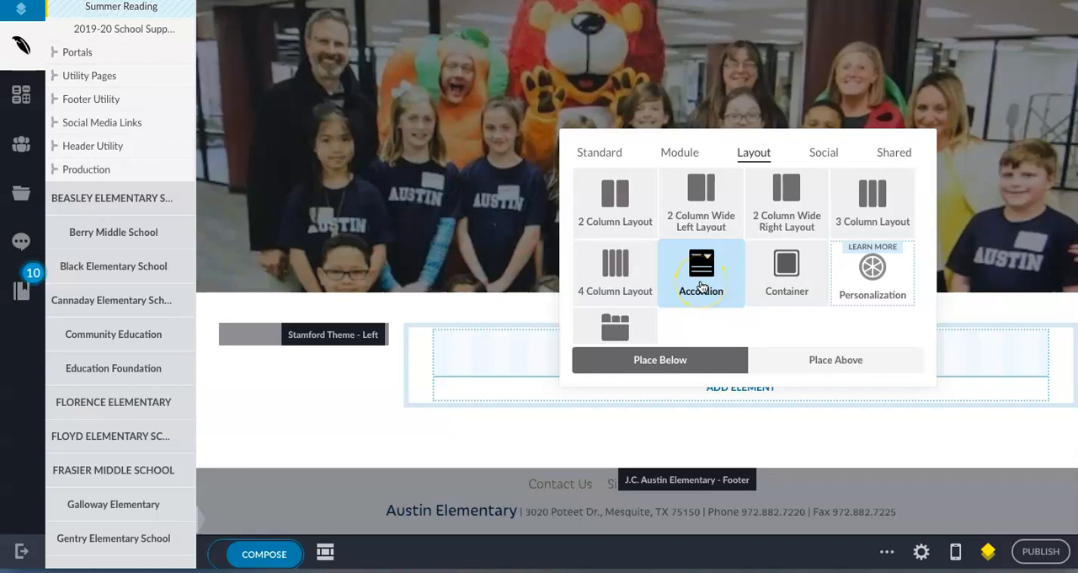
click(623, 324)
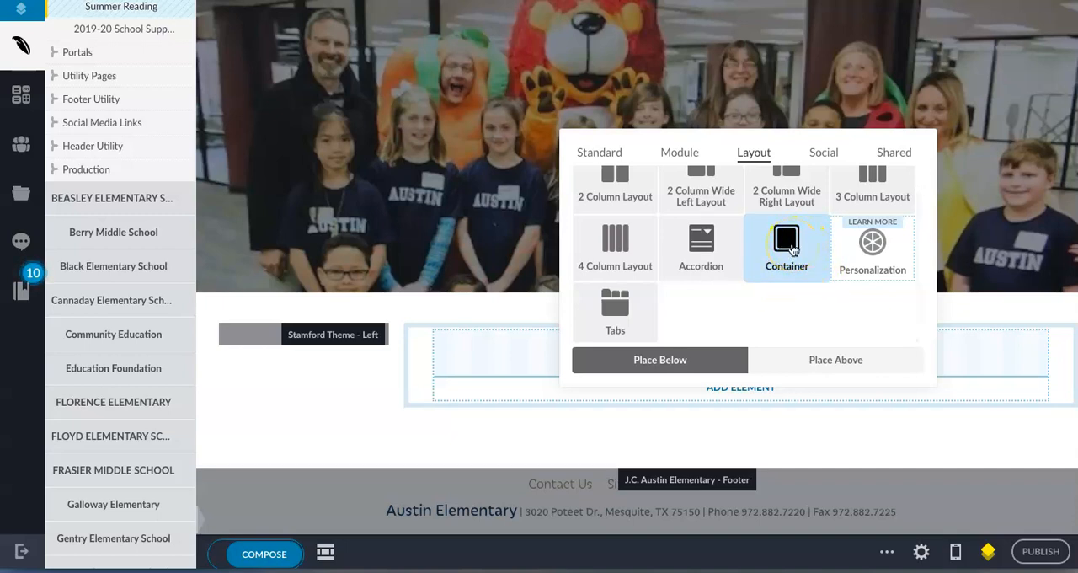
click(708, 248)
scroll(657, 361, down, 2)
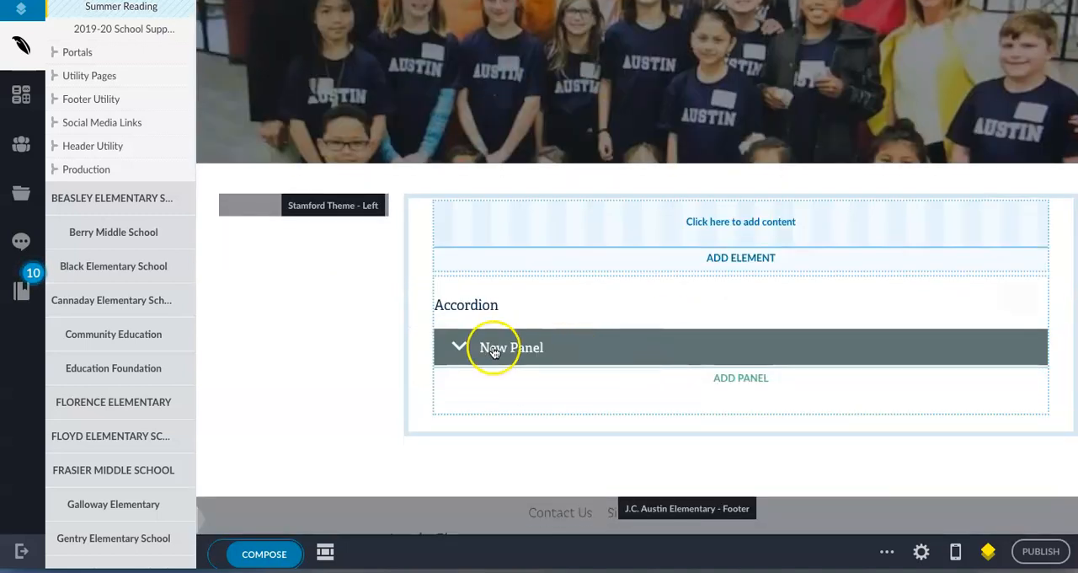
Expand and collapse the accordion's first panel, and add a second panel beneath it.
click(462, 349)
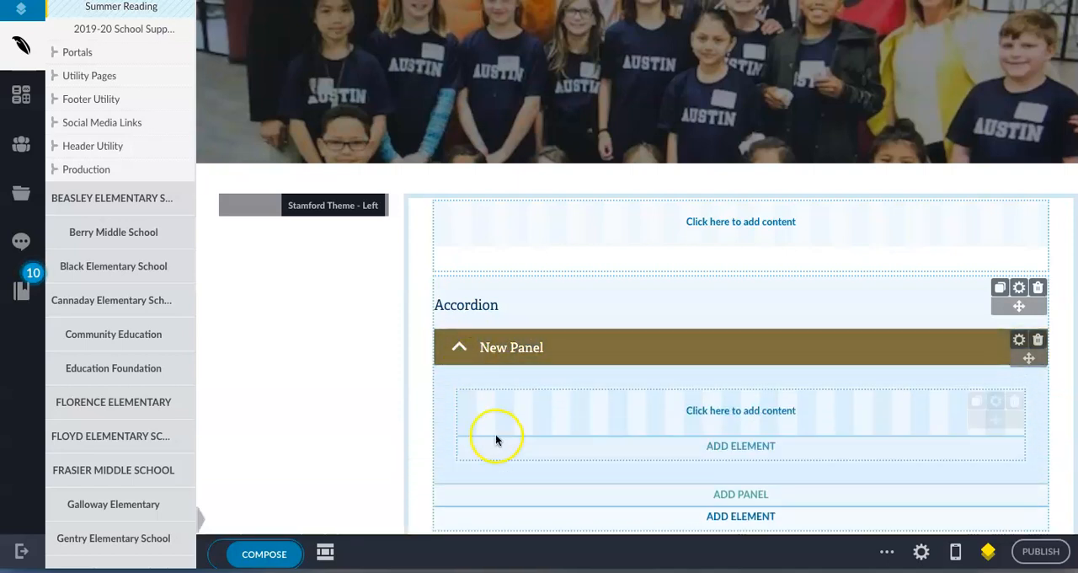
scroll(496, 440, down, 2)
click(493, 244)
click(742, 258)
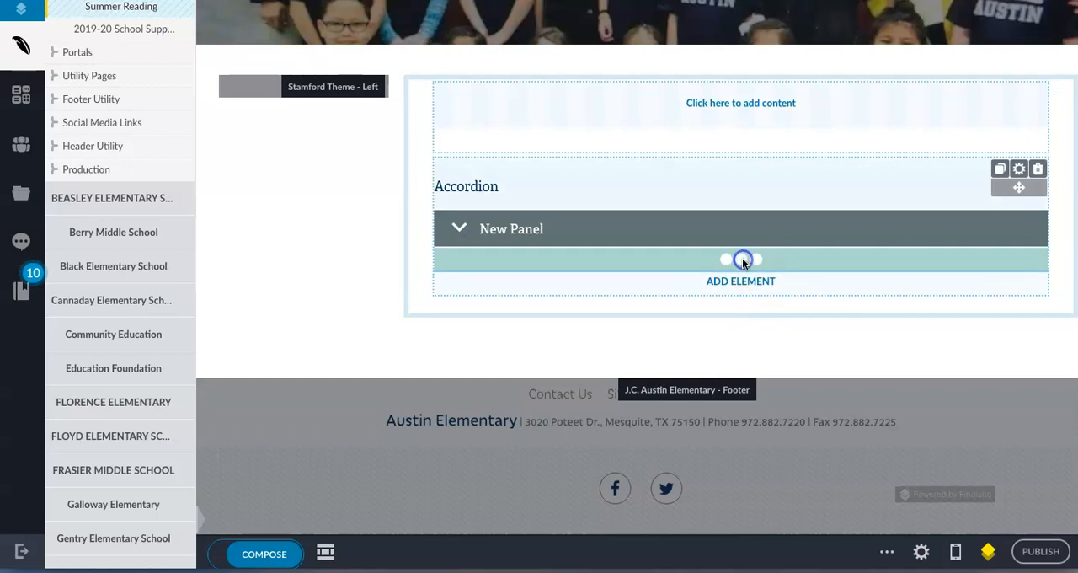
Expand and collapse both accordion panels to inspect their content areas.
click(456, 267)
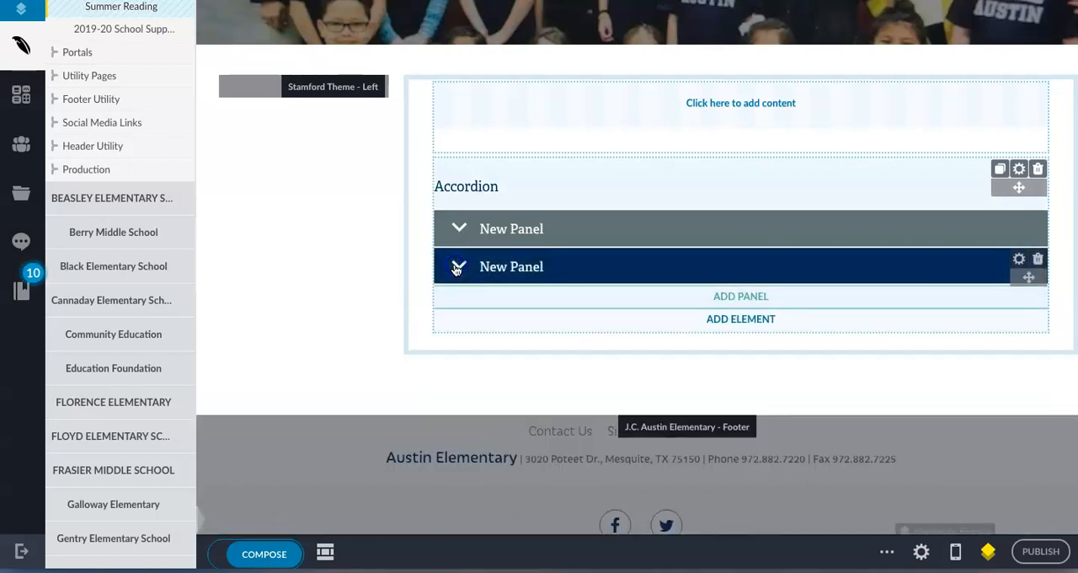
click(456, 266)
click(455, 265)
click(458, 228)
click(458, 228)
click(458, 266)
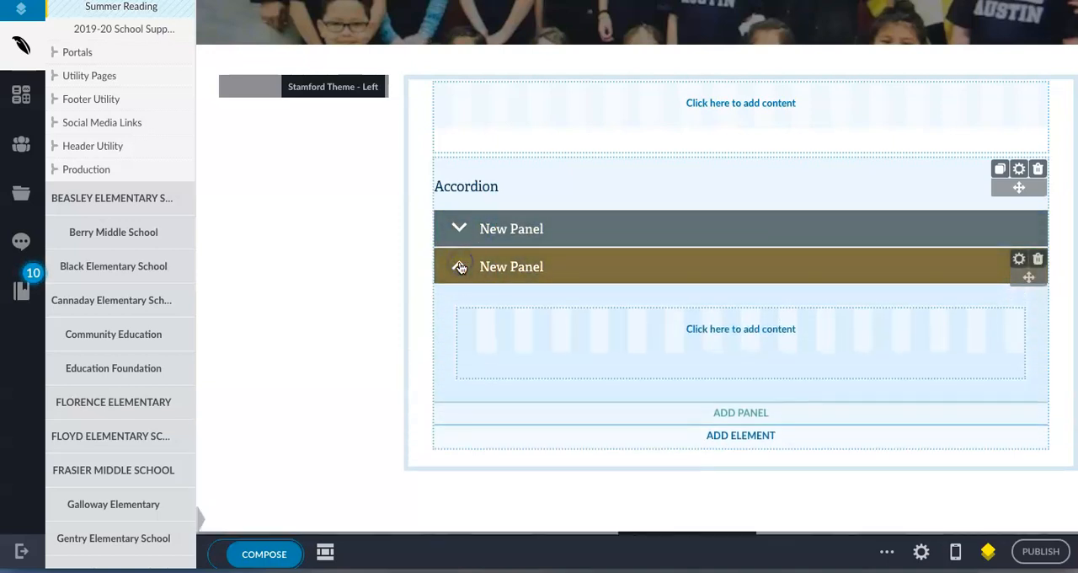
click(460, 266)
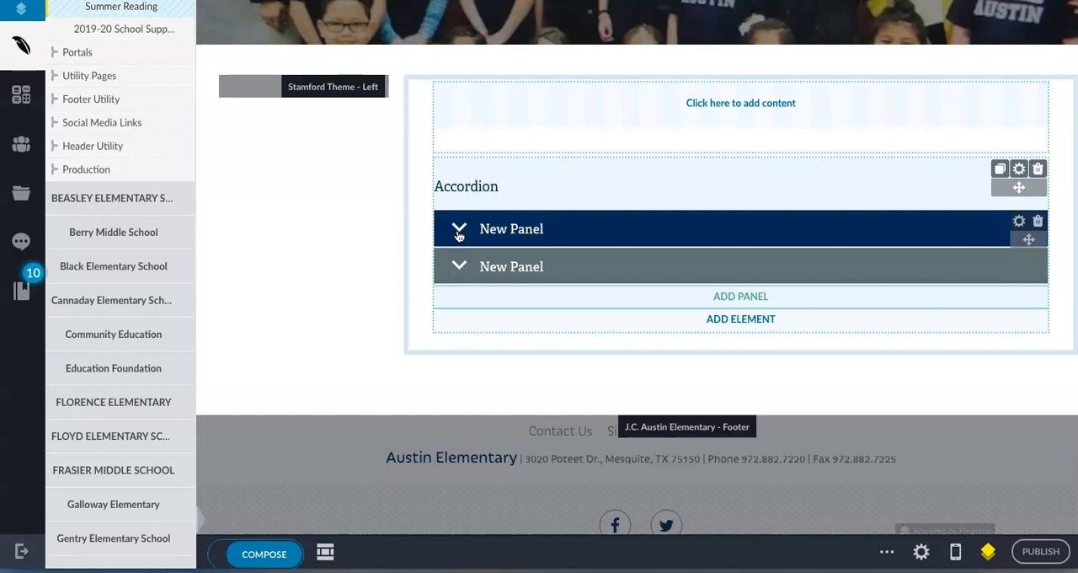
Add a Tabs layout element below the accordion.
click(746, 321)
click(617, 240)
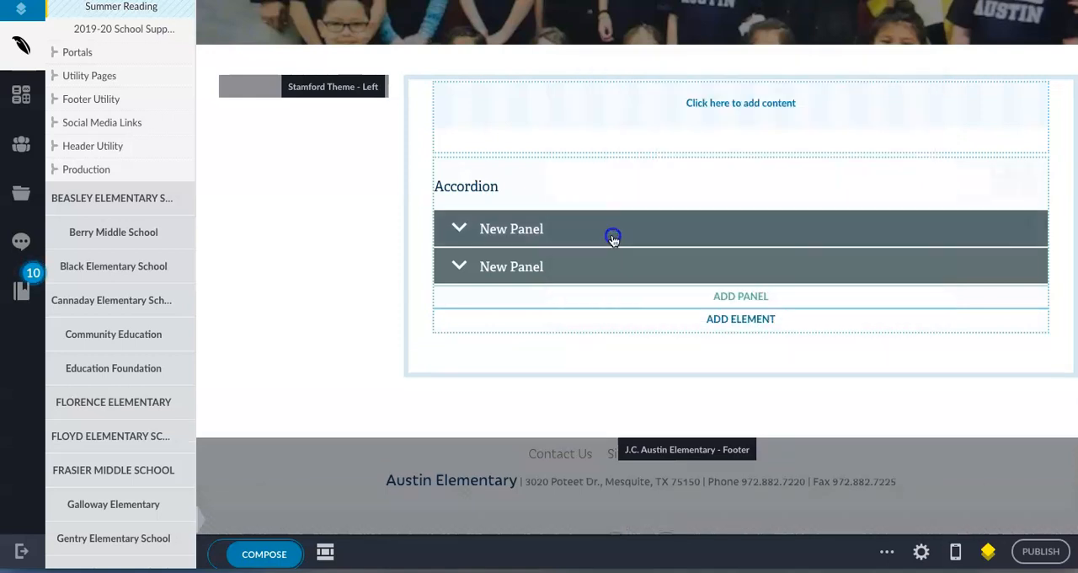
scroll(539, 324, down, 3)
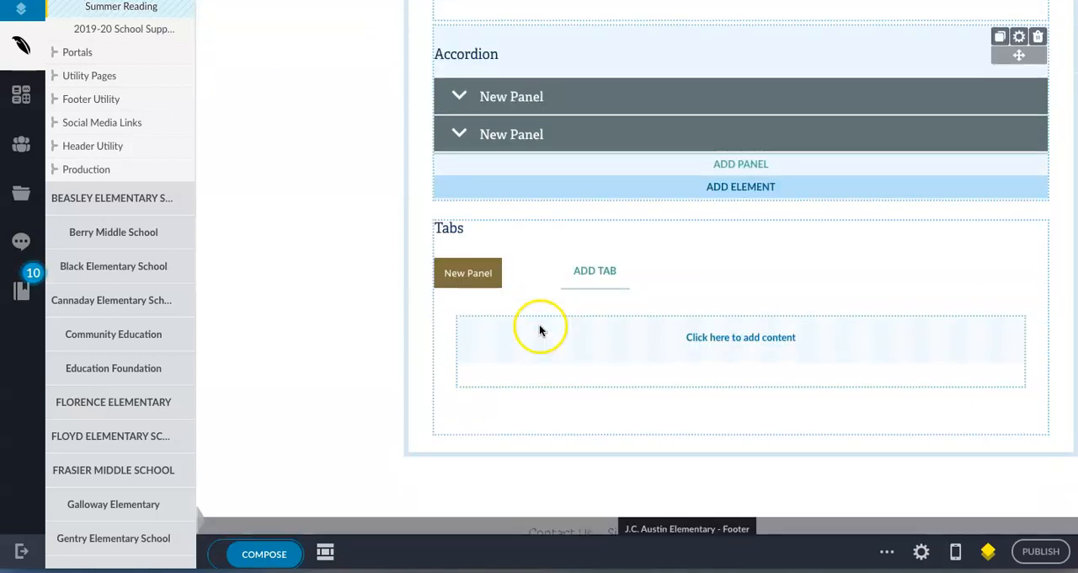
Add two more tabs to the Tabs element.
click(581, 274)
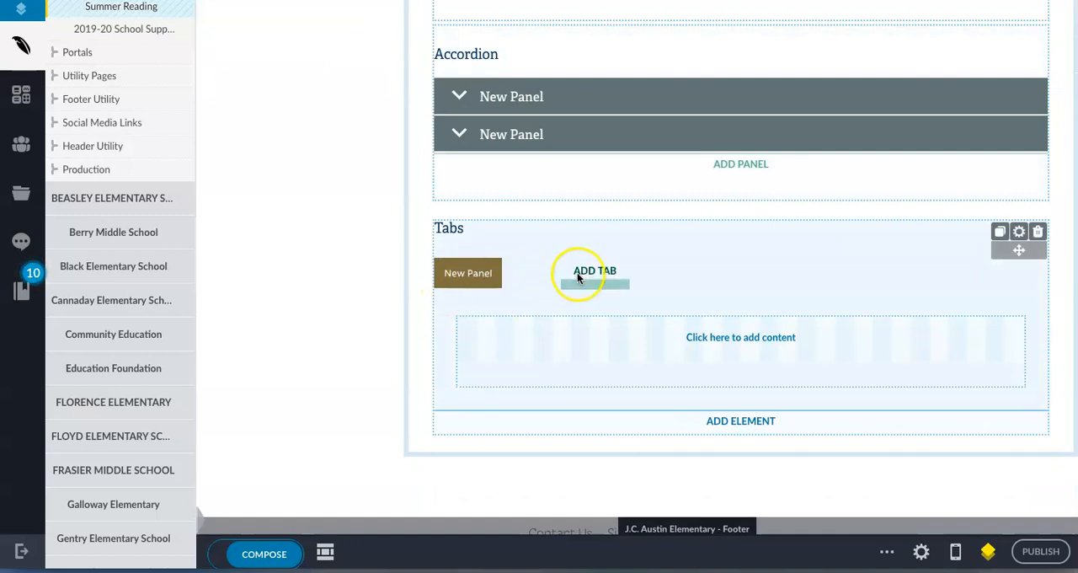
click(715, 269)
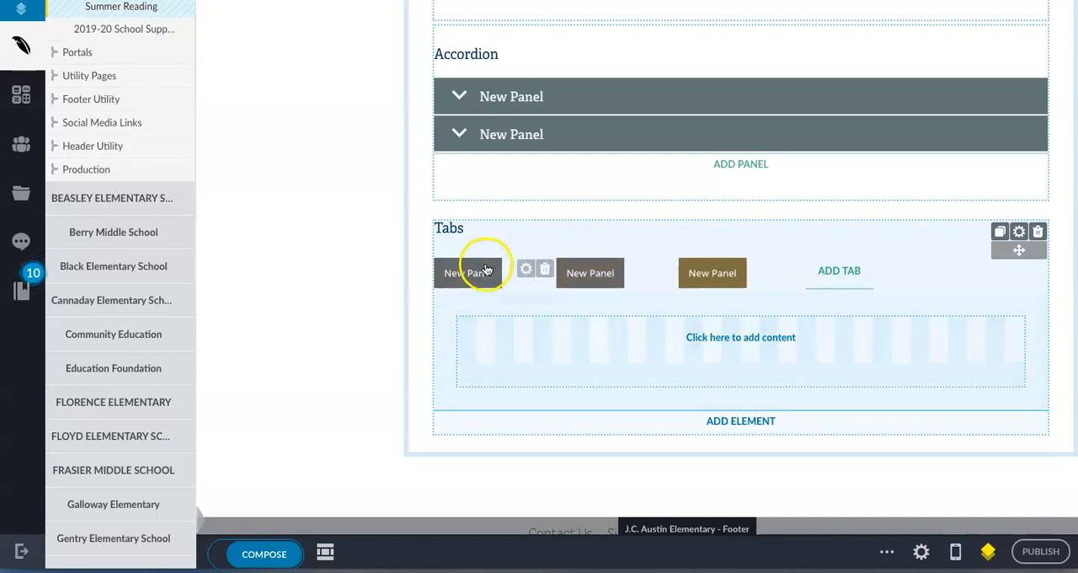
click(577, 280)
click(700, 280)
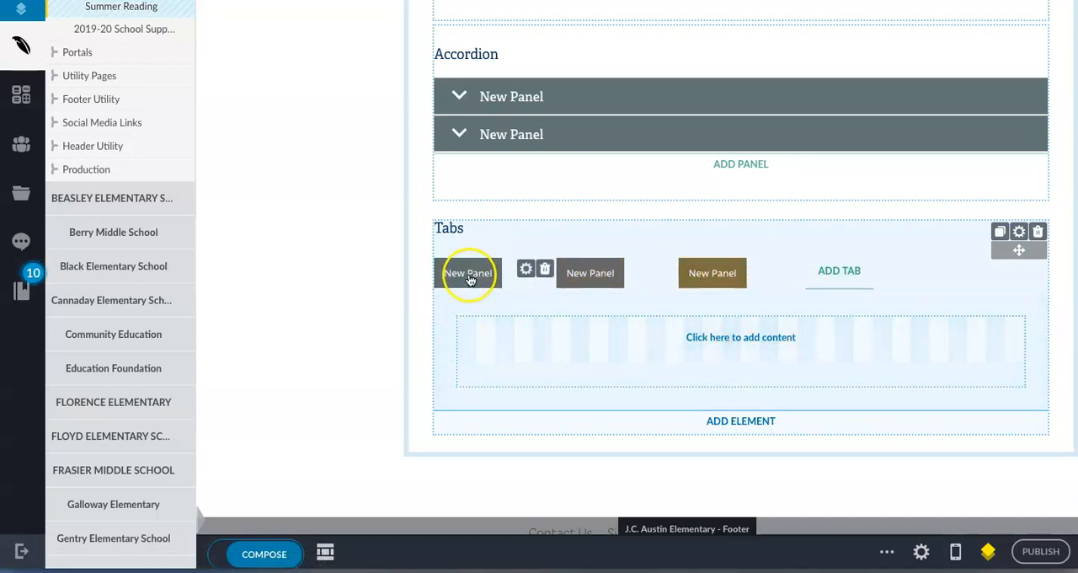
Insert a 3 Column Layout below the content element inside the third tab.
click(734, 378)
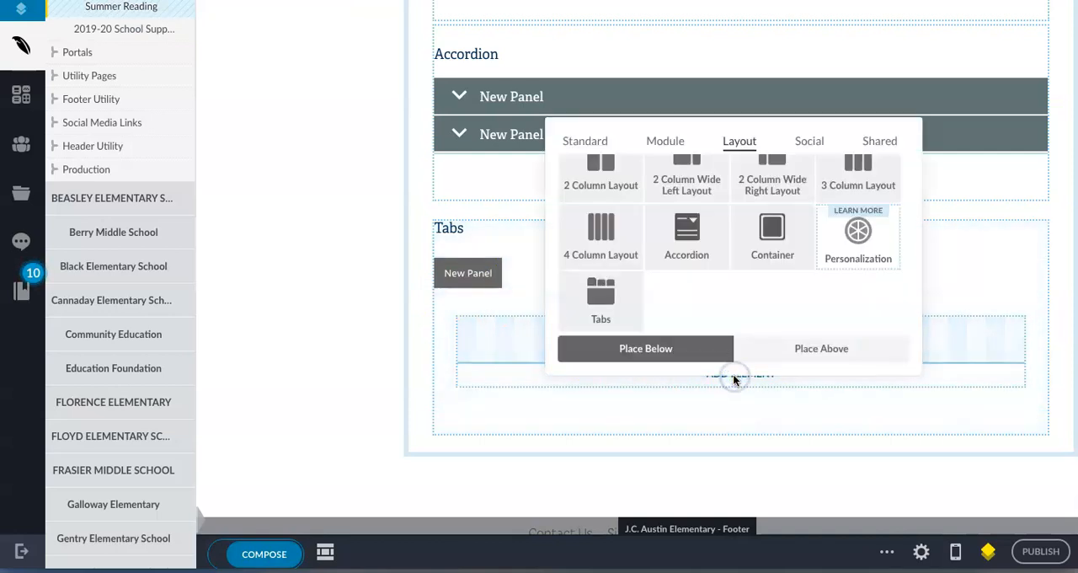
scroll(638, 282, up, 1)
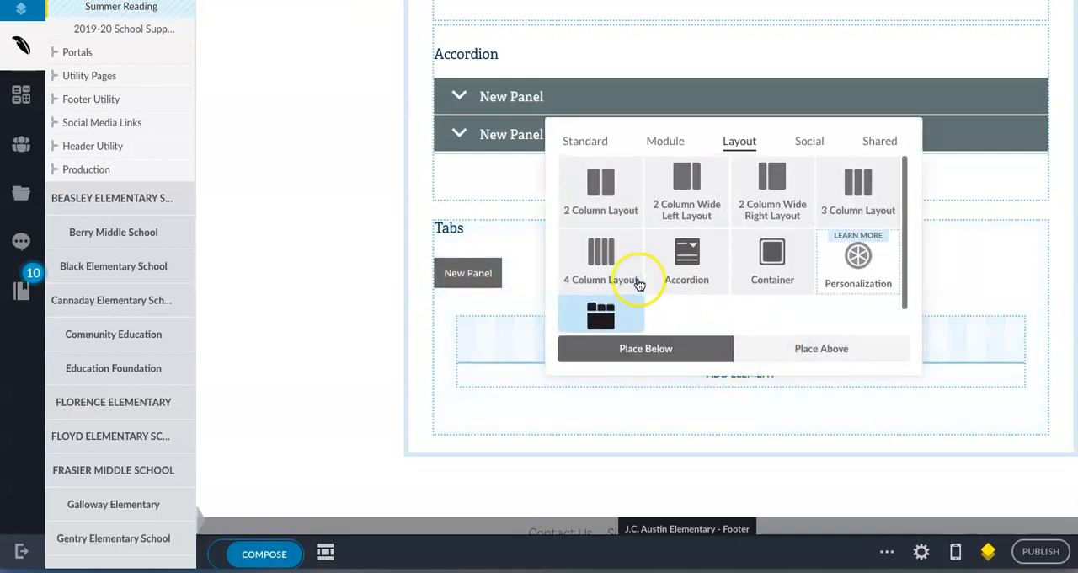
click(870, 217)
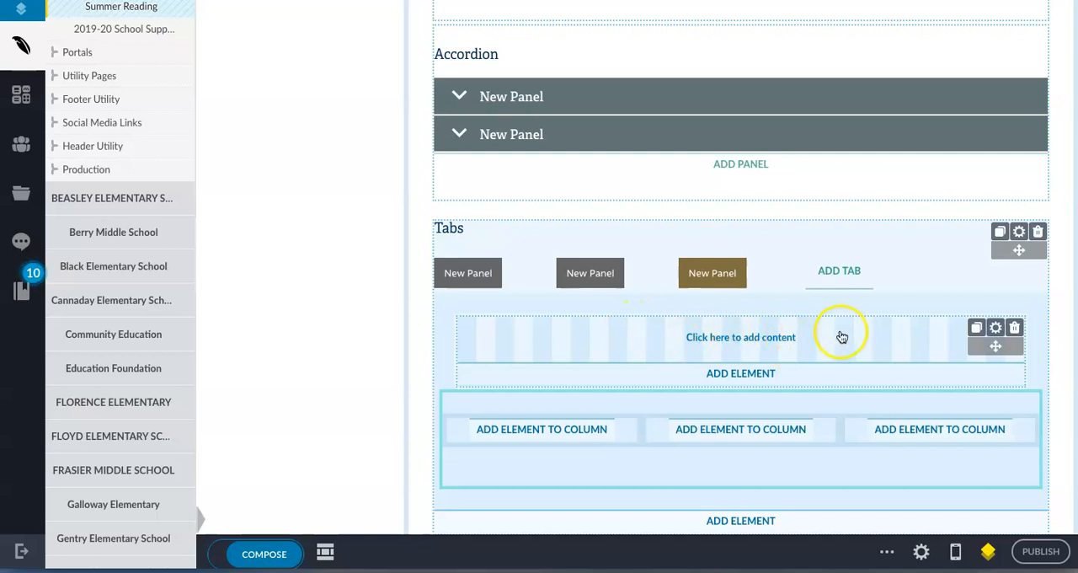
Delete the empty content element above the three-column layout in the third tab.
click(1017, 329)
click(744, 141)
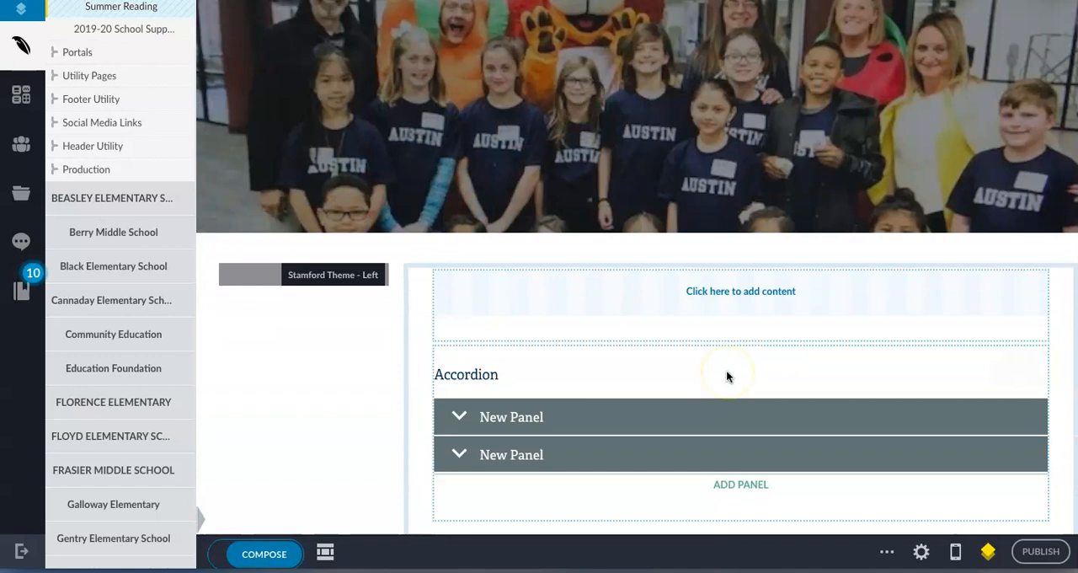
scroll(611, 370, down, 3)
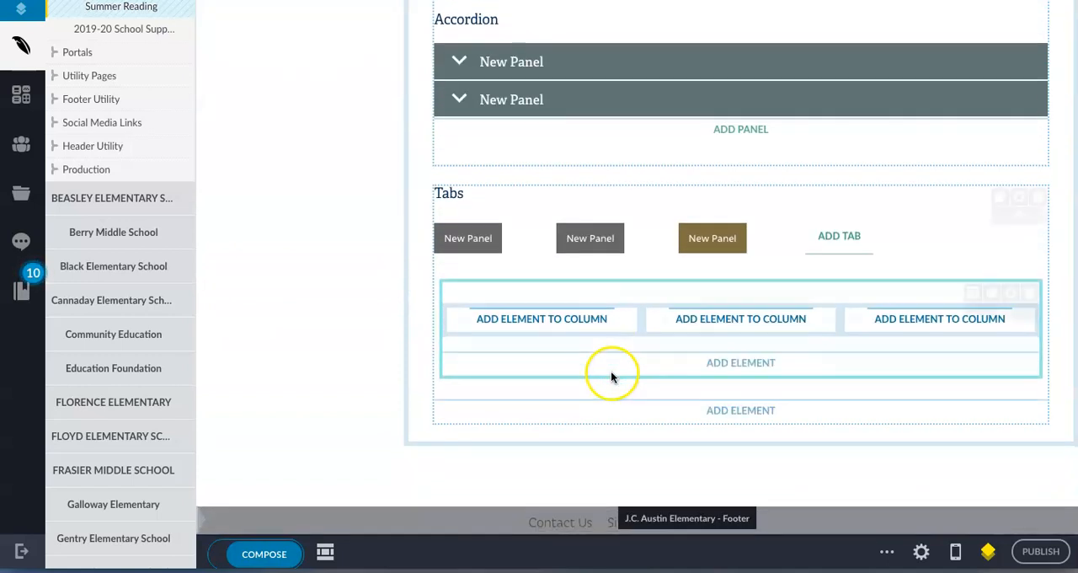
Switch between the three tabs of the Tabs element to compare their content areas.
click(569, 245)
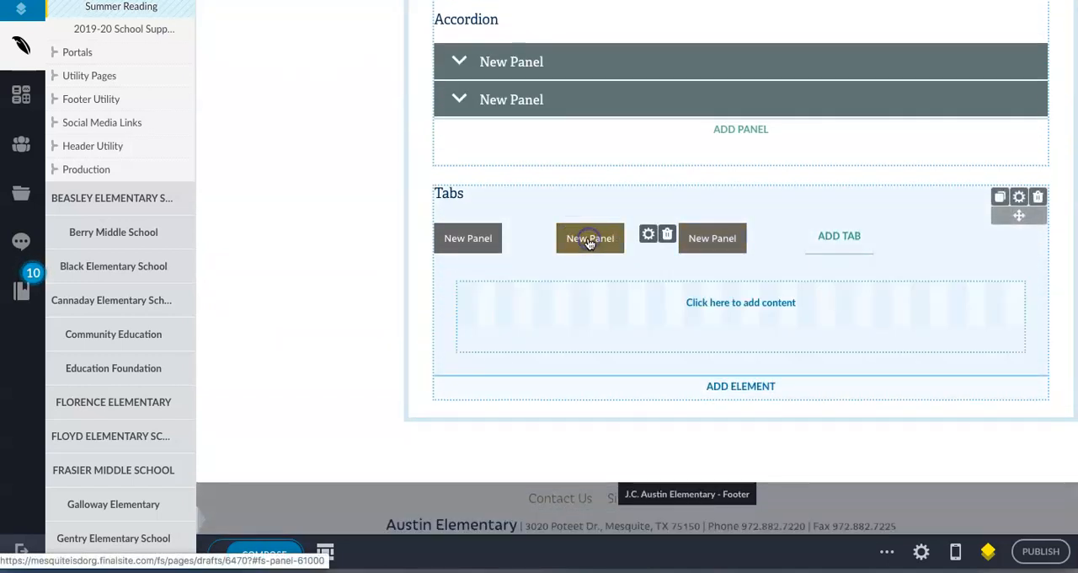
click(472, 242)
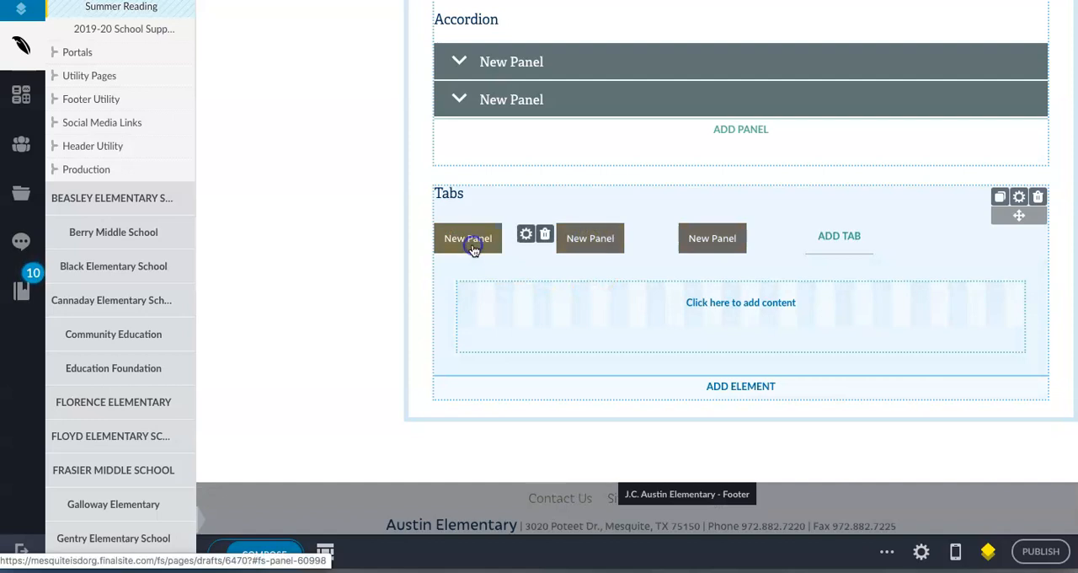
click(715, 241)
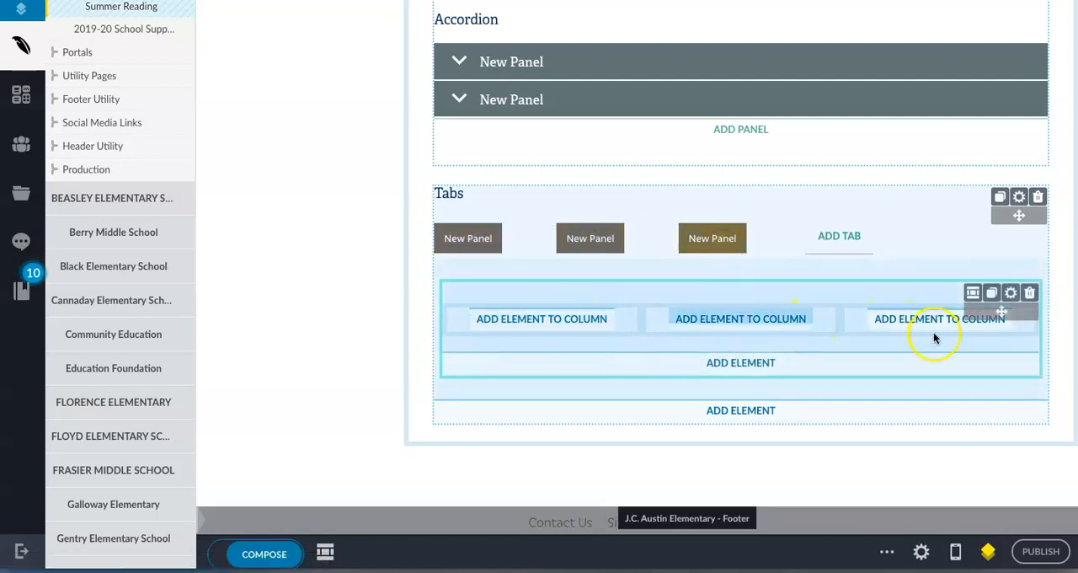
click(591, 244)
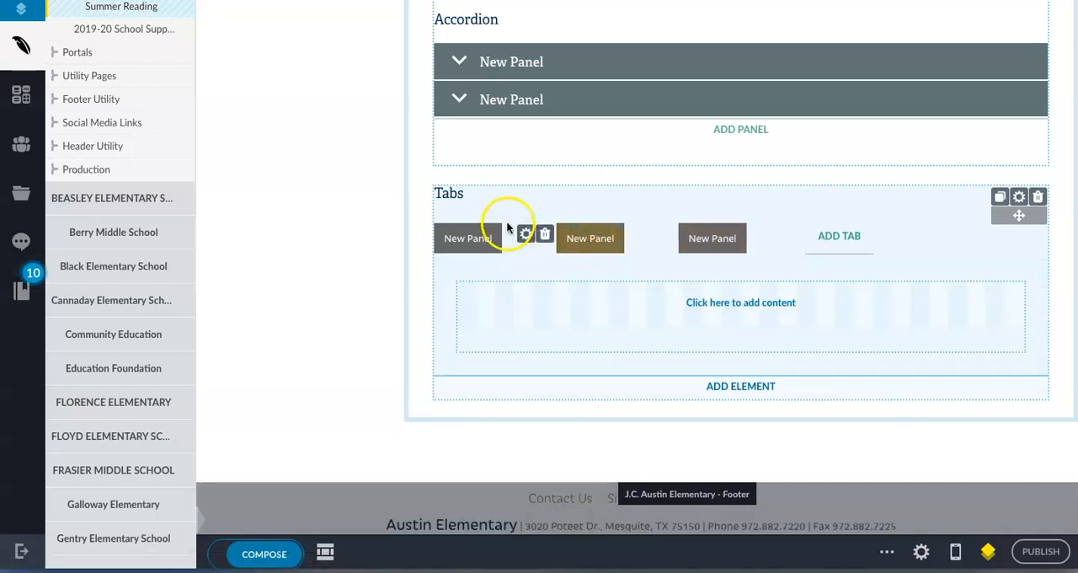
Move the Tabs element into the second accordion panel, above its content element, and collapse and re-expand that panel to check it.
click(459, 100)
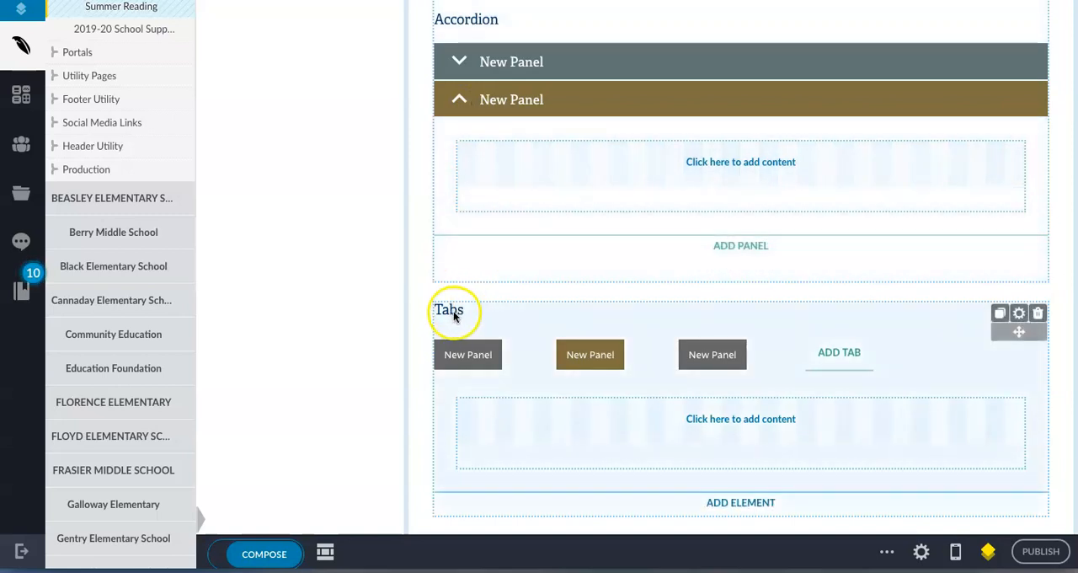
drag(499, 316, 514, 241)
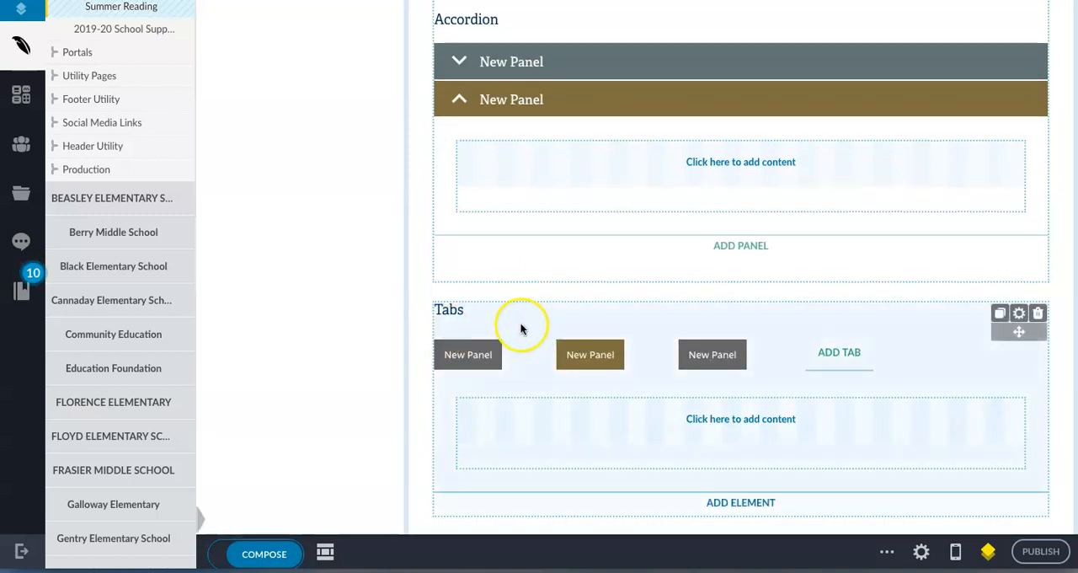
click(706, 317)
drag(706, 316, 685, 166)
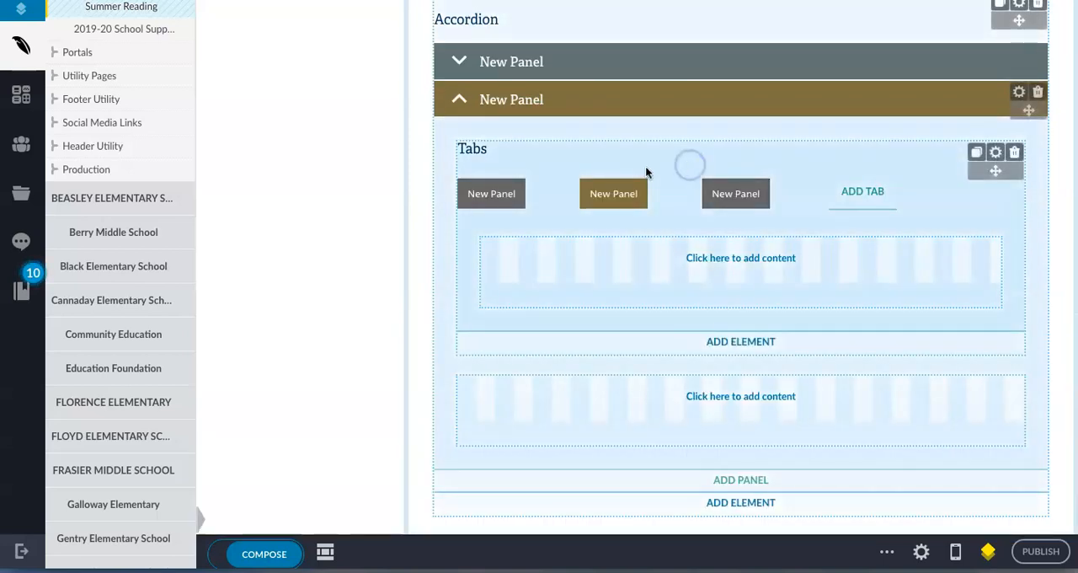
click(458, 100)
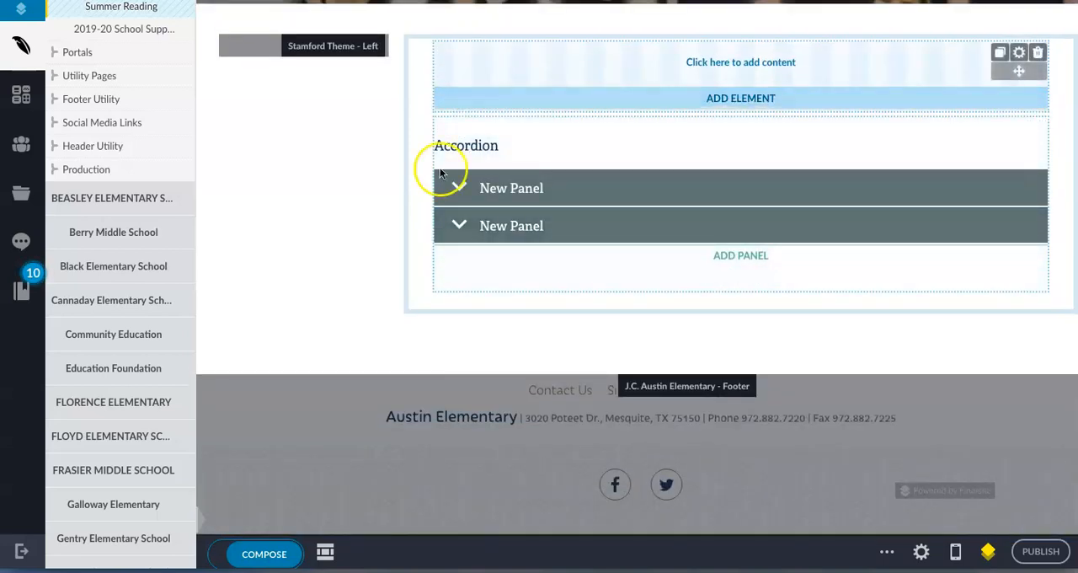
click(458, 225)
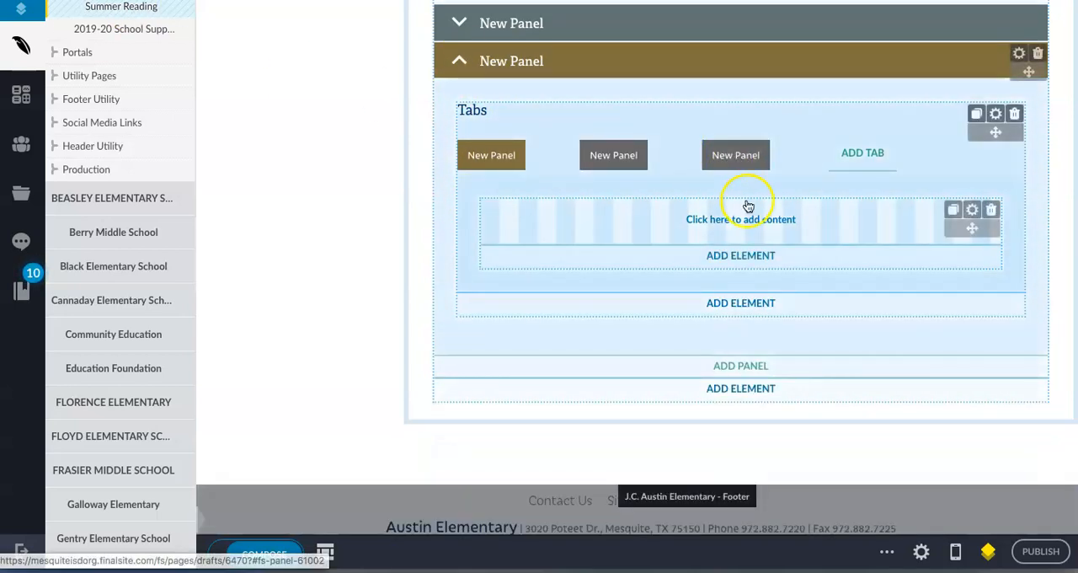
Add a Content element to the first column of the three-column layout in the third tab.
click(735, 160)
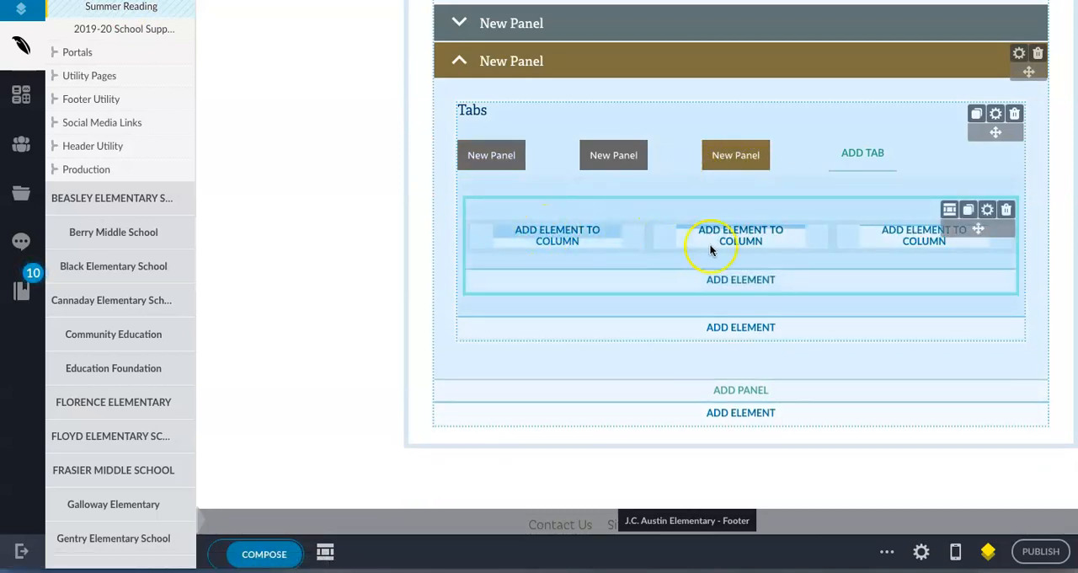
click(562, 243)
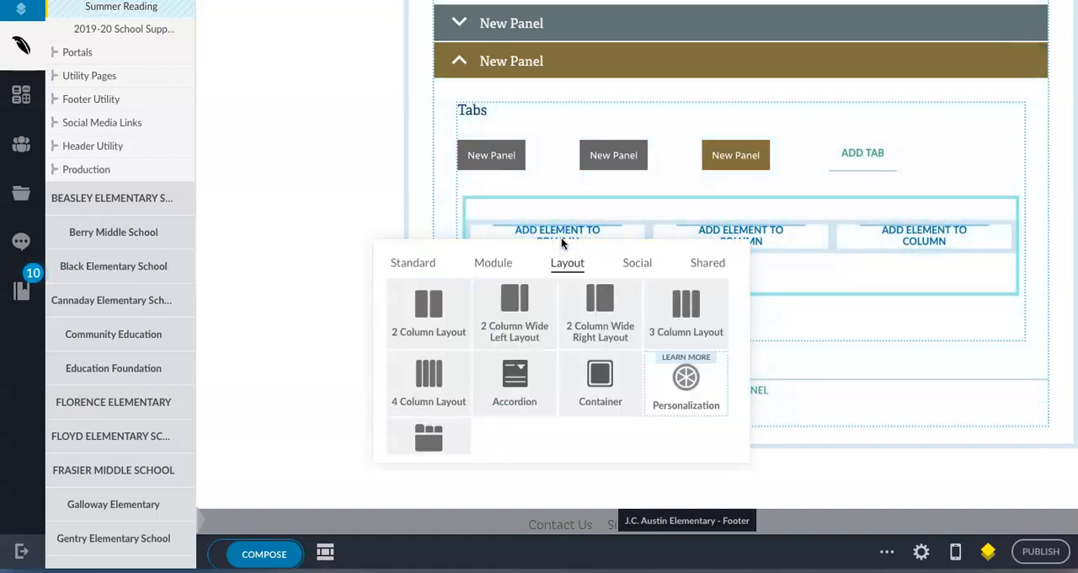
click(411, 265)
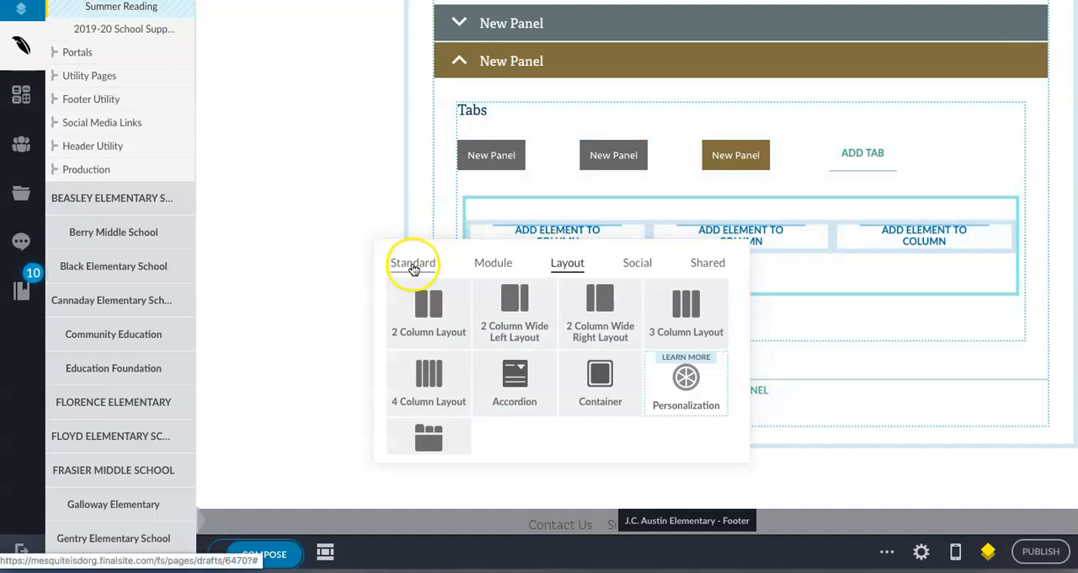
click(510, 309)
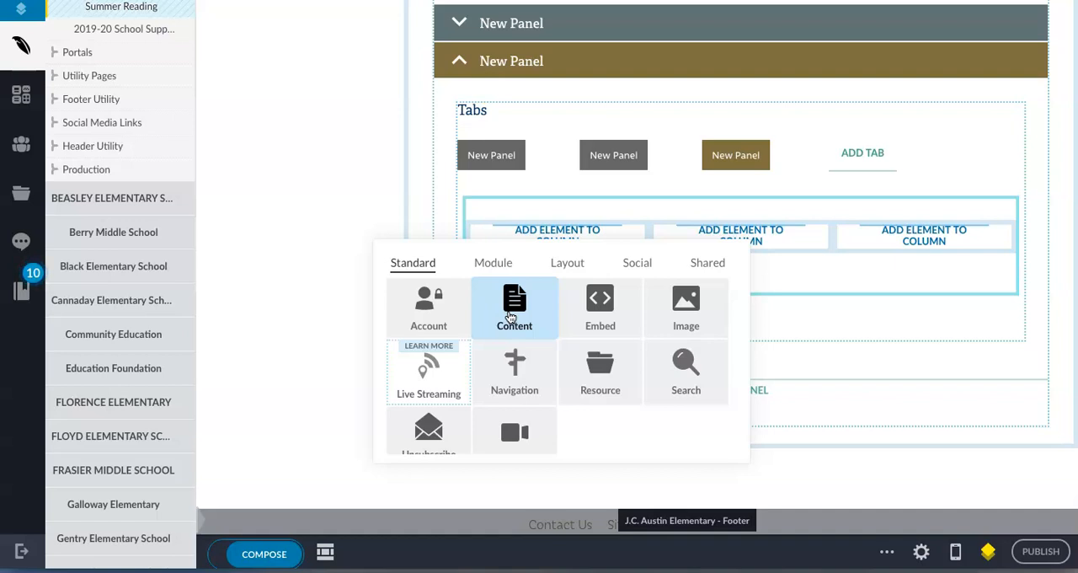
click(599, 307)
click(518, 310)
Review the expanded formatting toolbar in the editor of the first column's content element, and save the element empty.
click(540, 255)
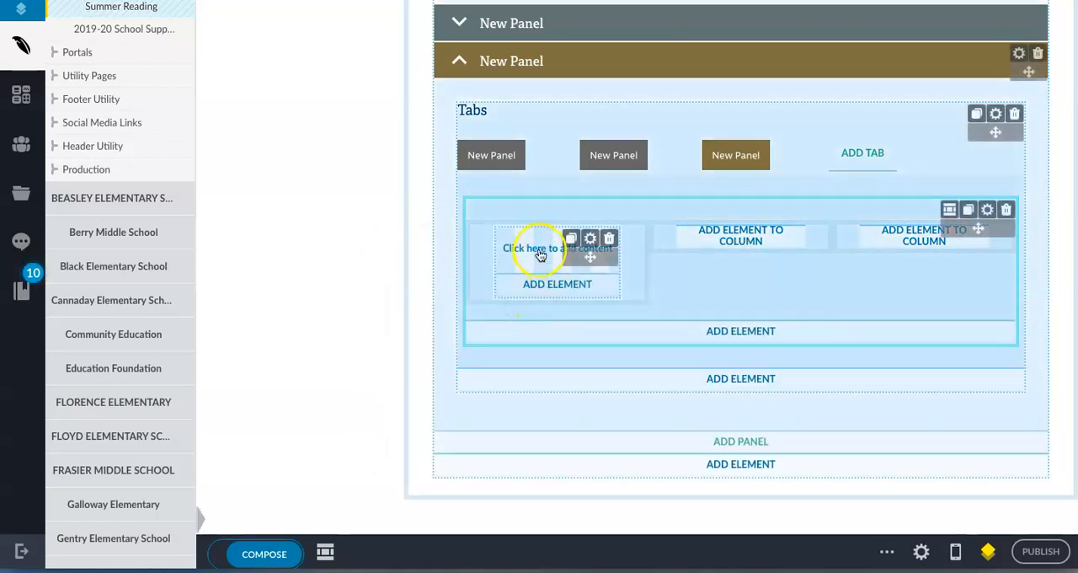
click(513, 249)
click(604, 241)
click(515, 245)
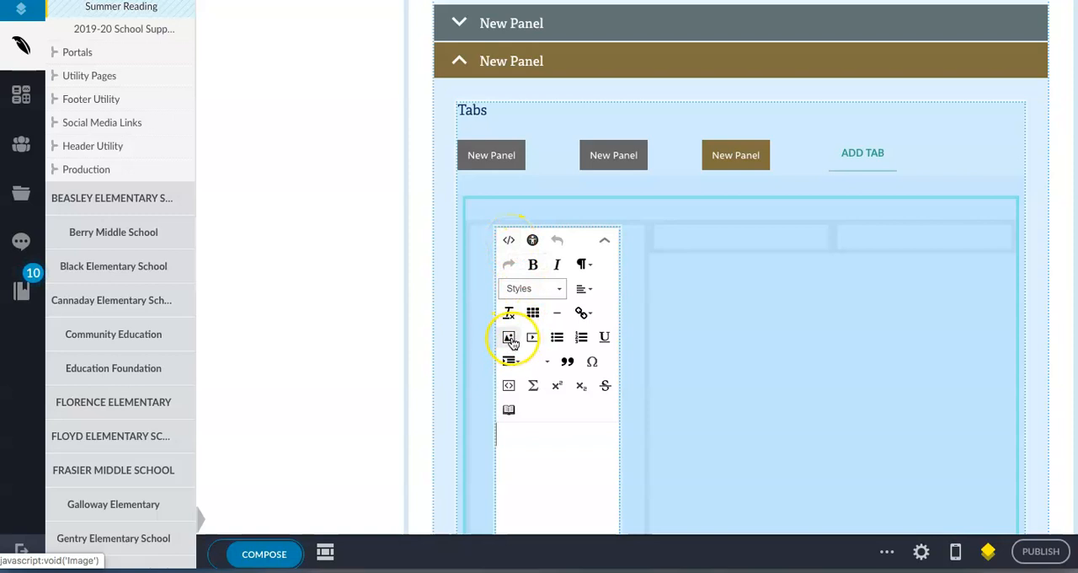
scroll(549, 338, down, 1)
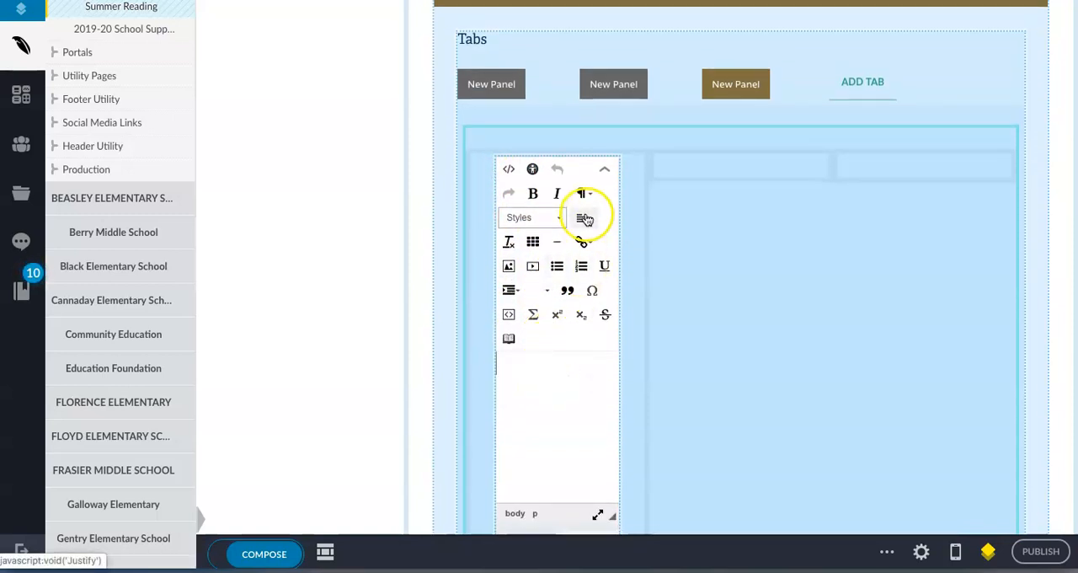
click(561, 375)
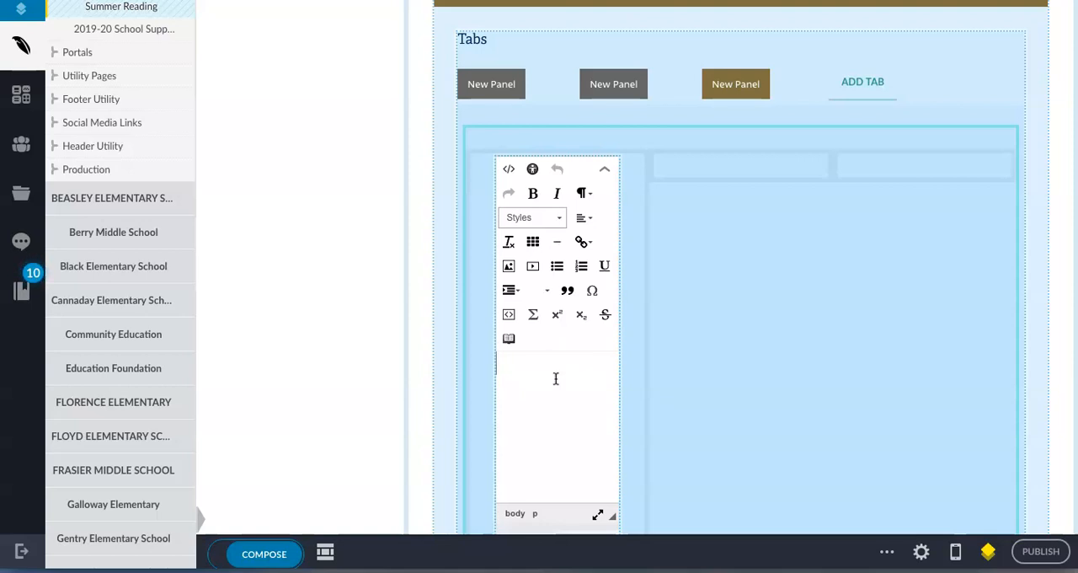
scroll(553, 438, down, 2)
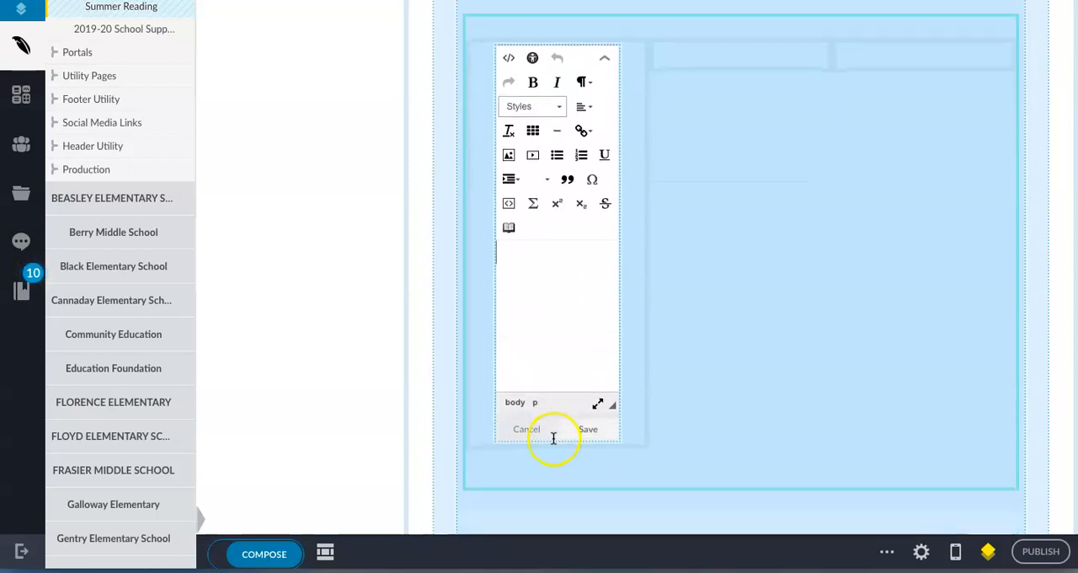
click(581, 433)
scroll(556, 272, up, 2)
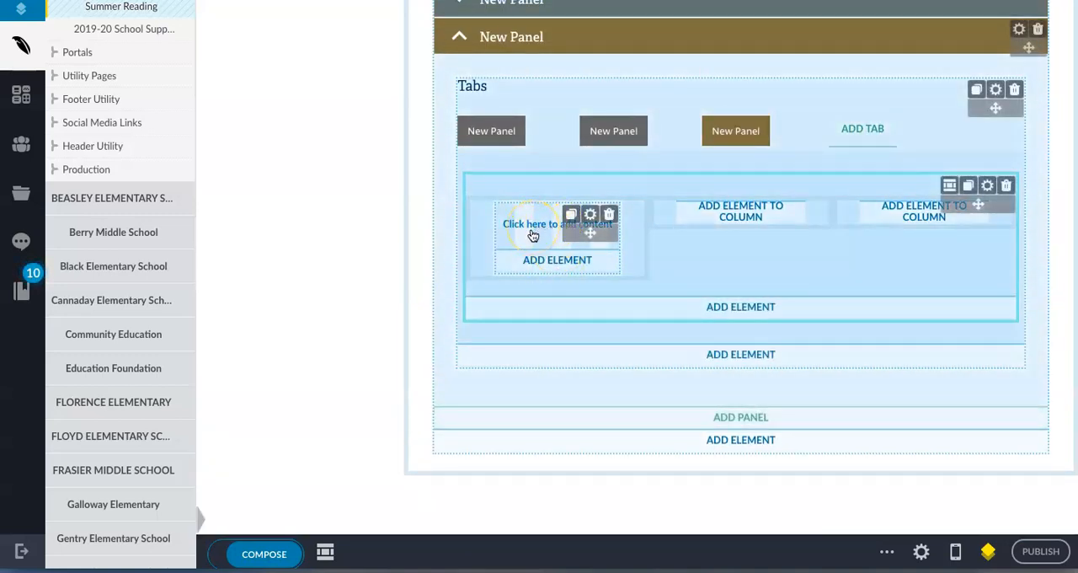
Switch to McKenzie Elementary's Teacher Zone page and expand the Instructional Support panel to examine its grade-level tabs.
click(528, 262)
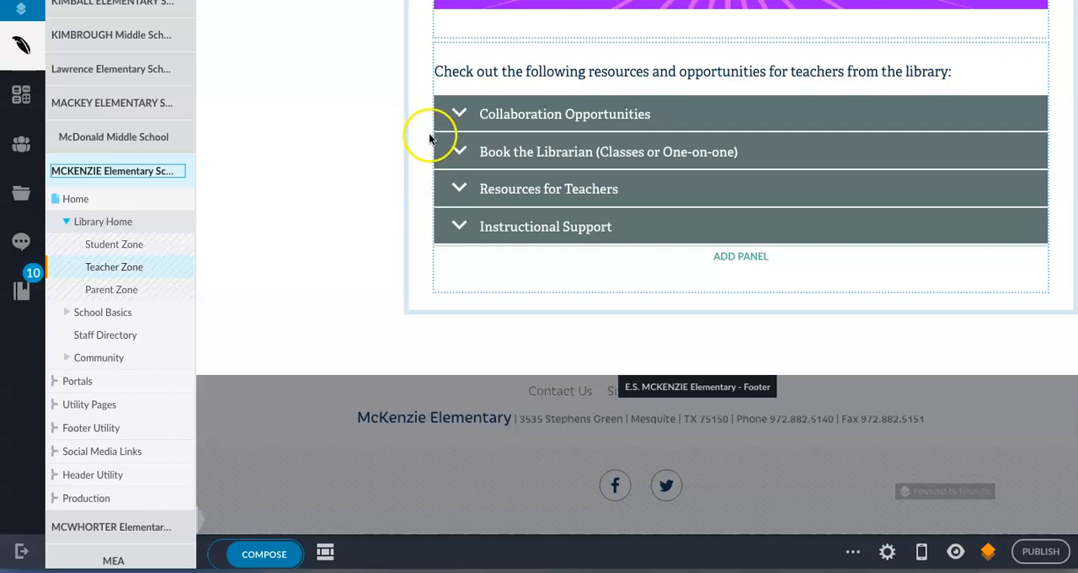
click(458, 225)
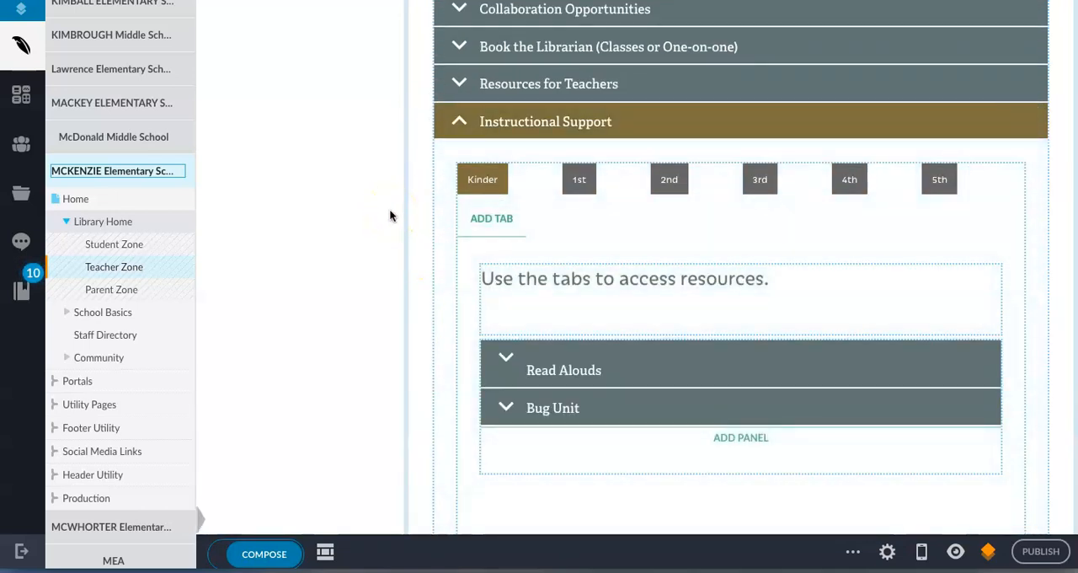
scroll(391, 212, down, 2)
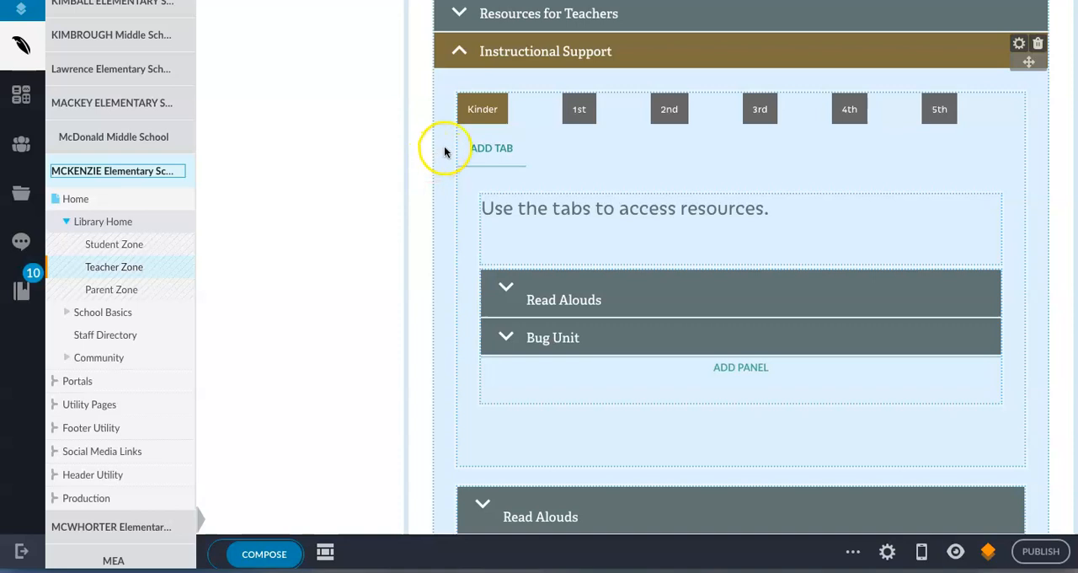
scroll(432, 227, down, 1)
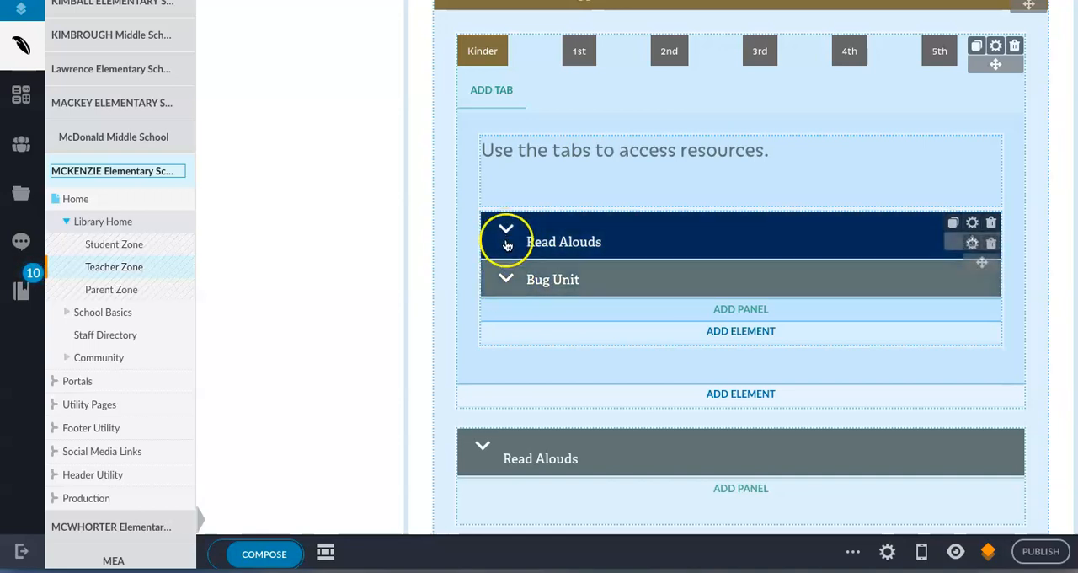
Examine the Book Study panel's column layout in the 5th tab, and return to Austin Elementary's Summer Reading page.
click(937, 54)
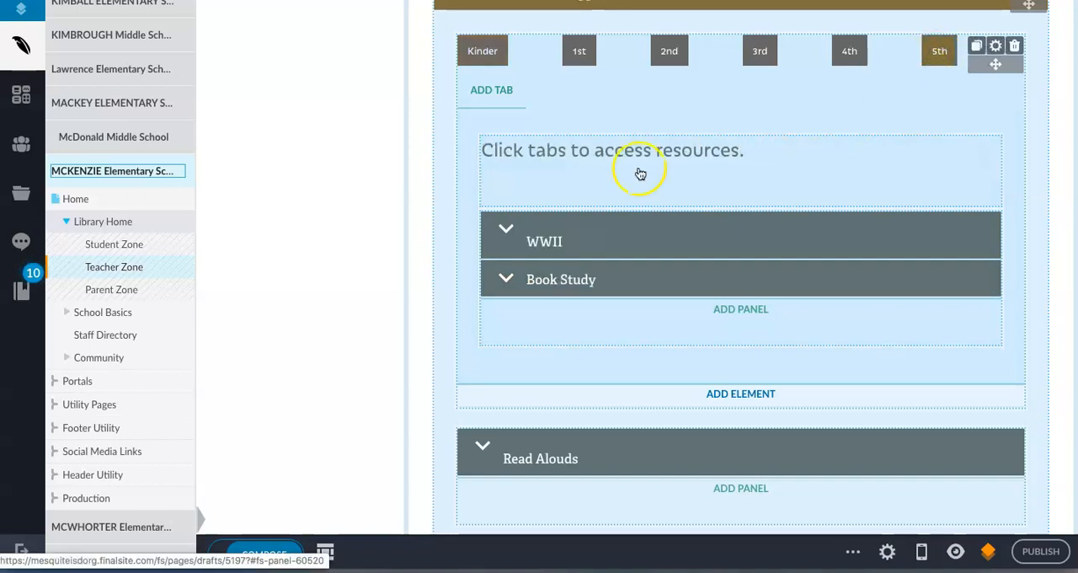
click(505, 279)
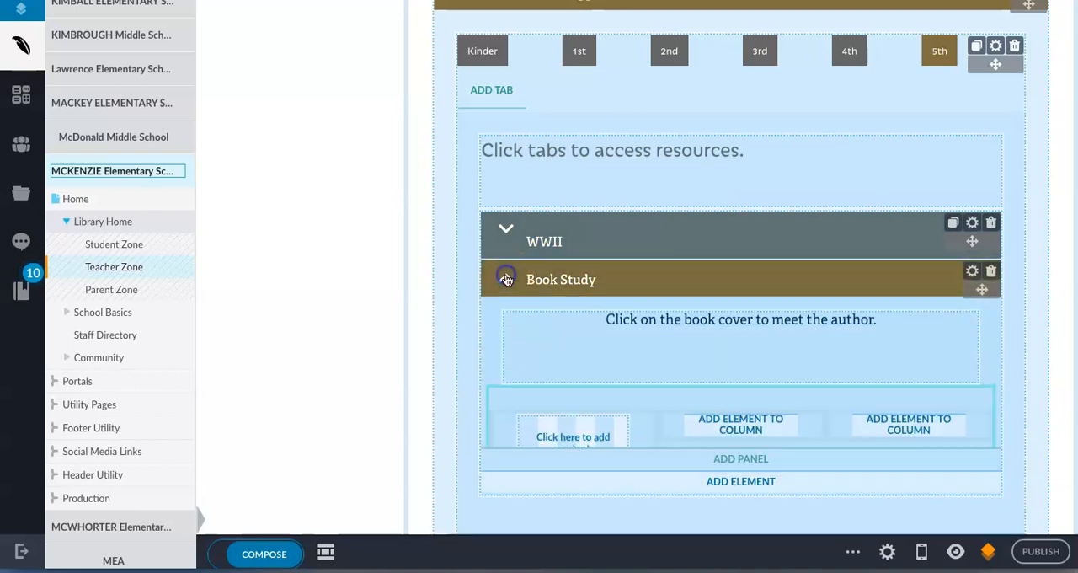
scroll(506, 325, down, 2)
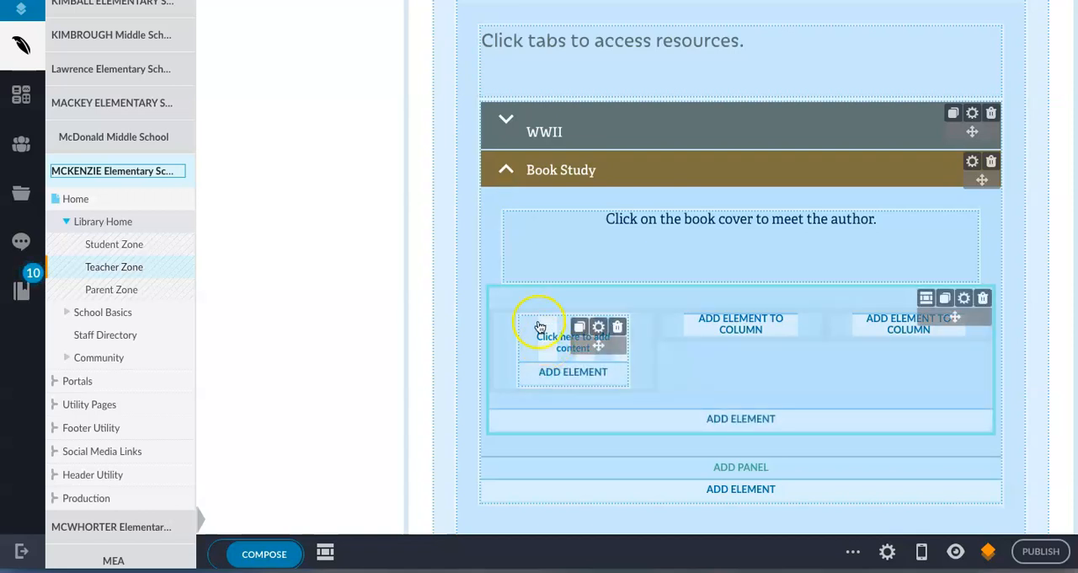
scroll(560, 173, up, 2)
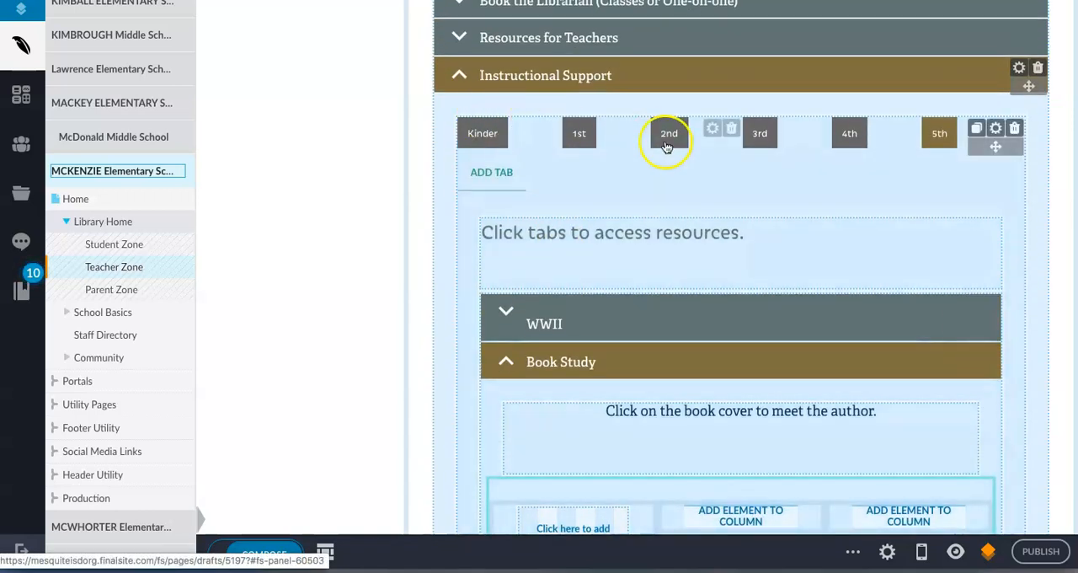
scroll(535, 98, up, 1)
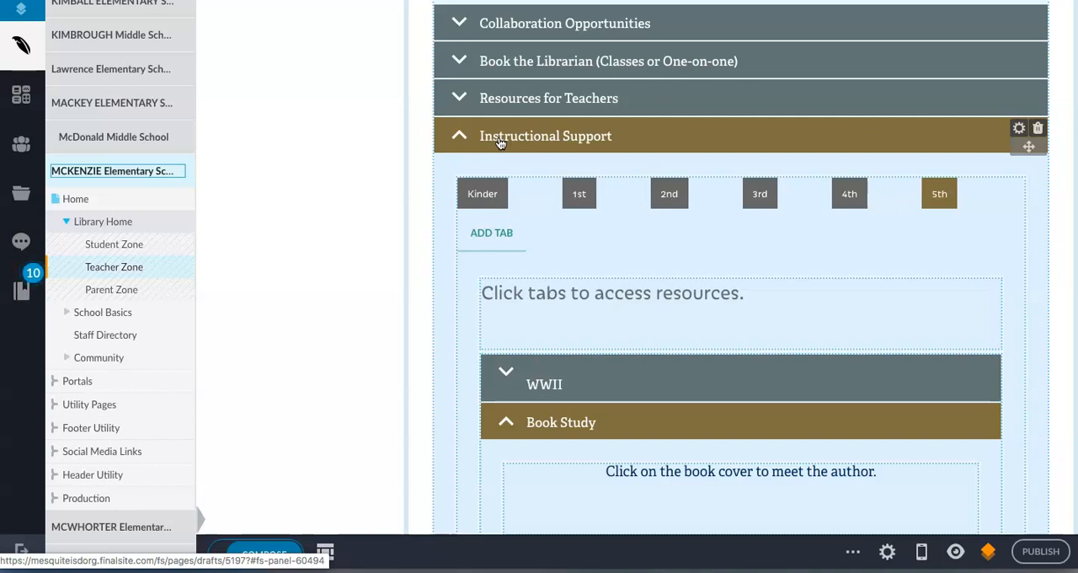
click(169, 34)
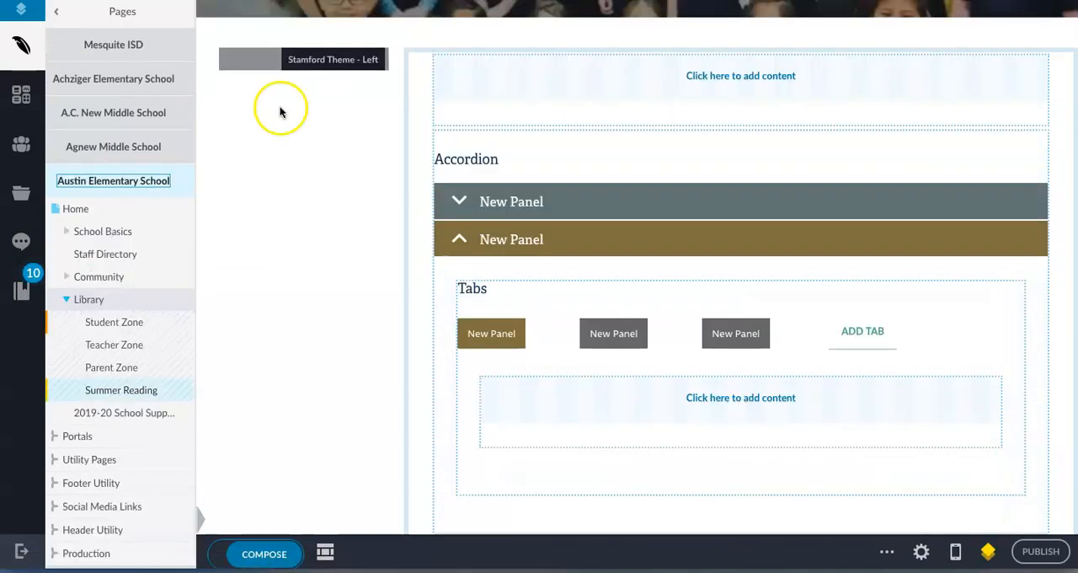